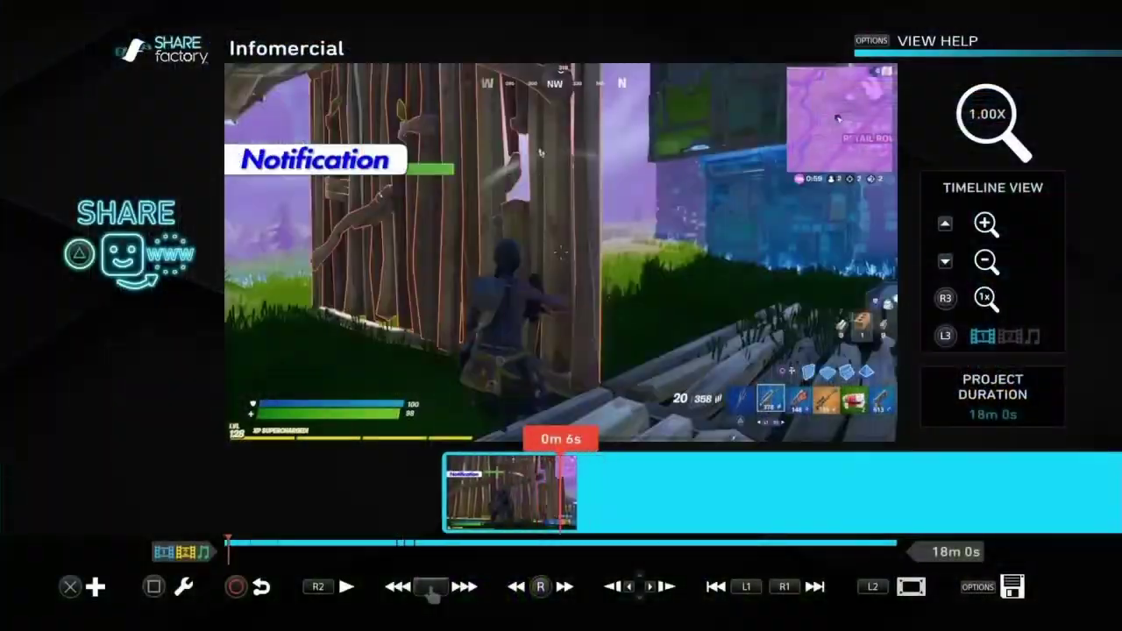
Split the first clip at the 0m 18s mark
{"action": "key", "text": "Right"}
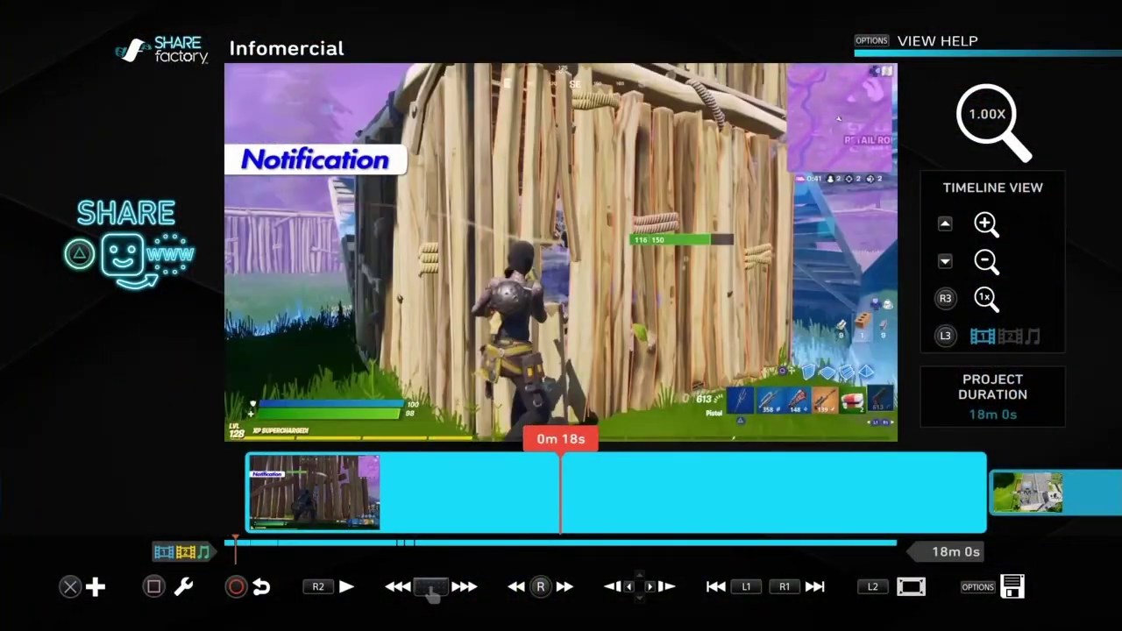
{"action": "key", "text": "Return"}
{"action": "key", "text": "Return"}
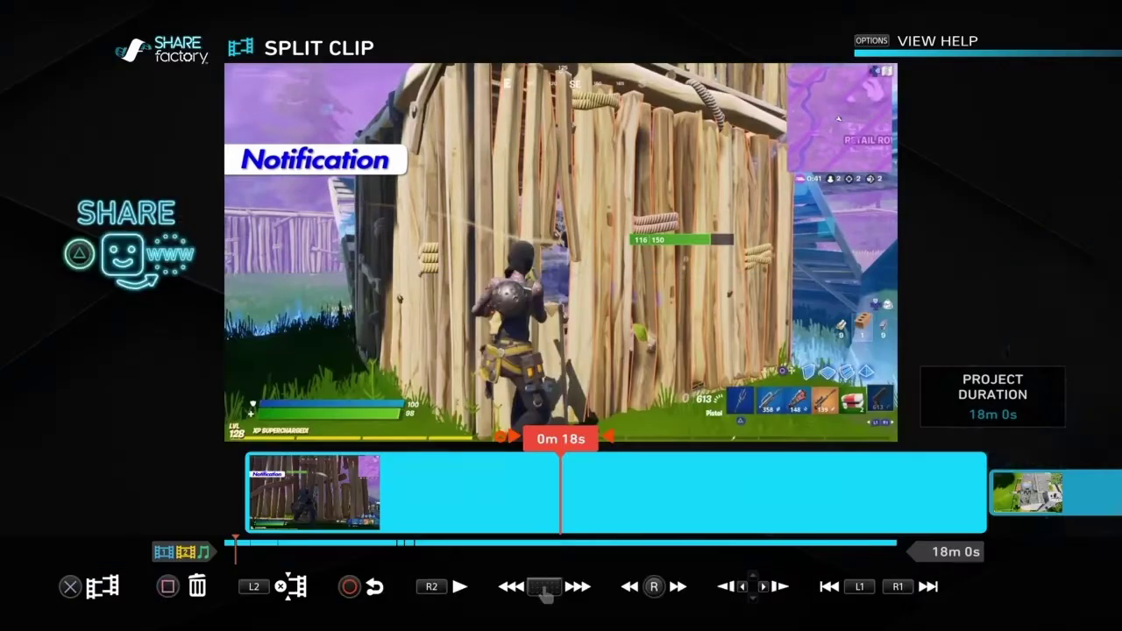
{"action": "key", "text": "Return"}
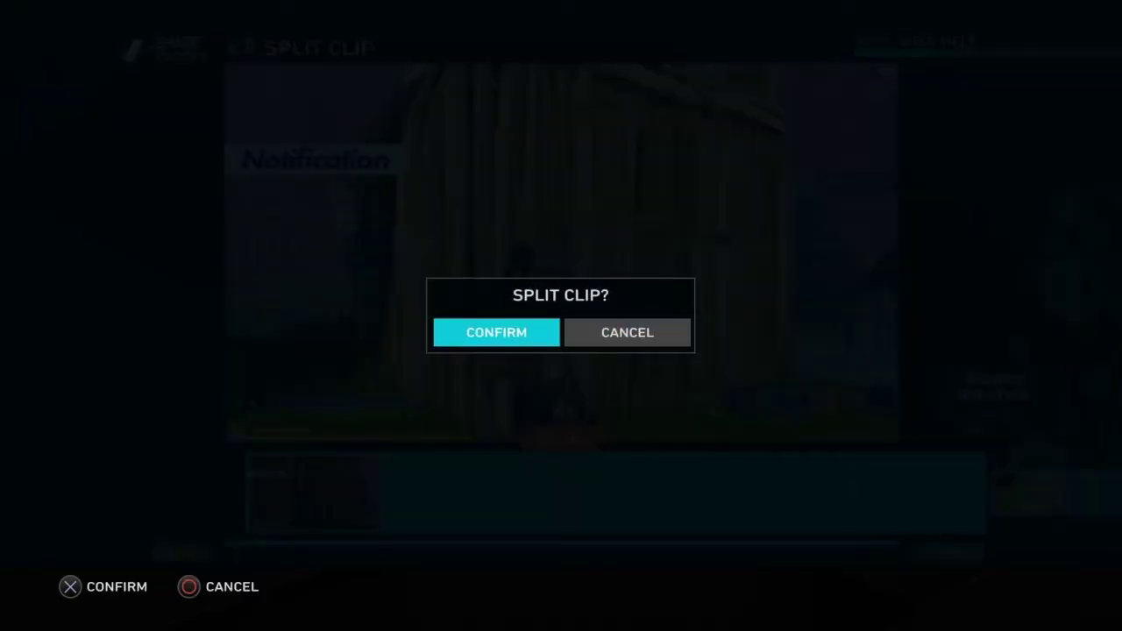
{"action": "key", "text": "Return"}
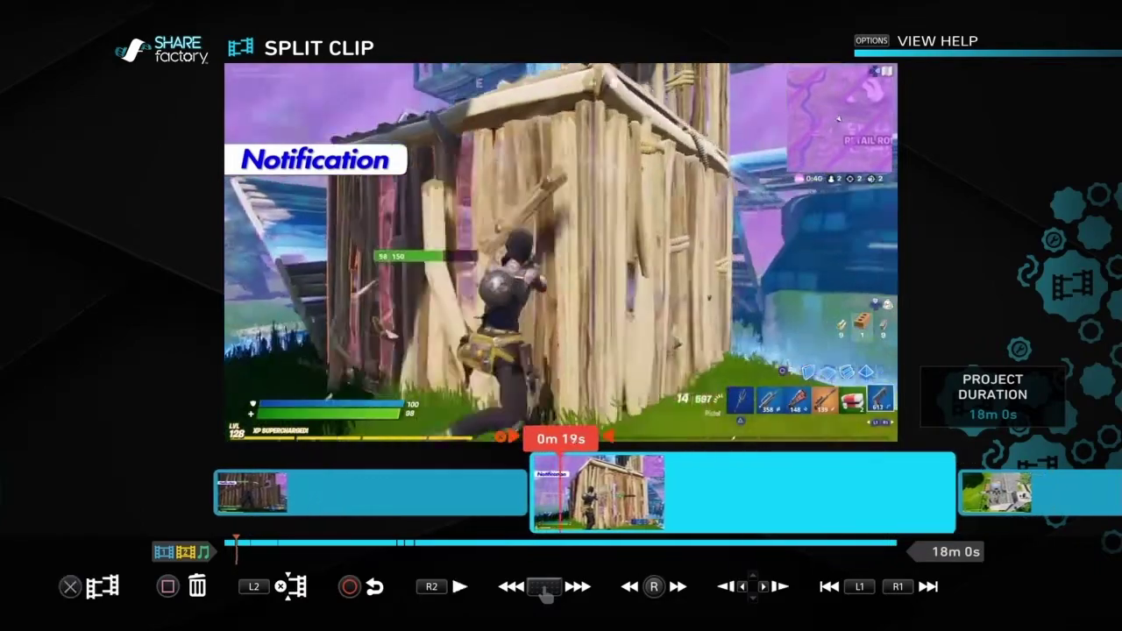
Split the second clip at about 0m 26s and return to the start of the resulting middle clip at 0m 18s
{"action": "key", "text": "Right"}
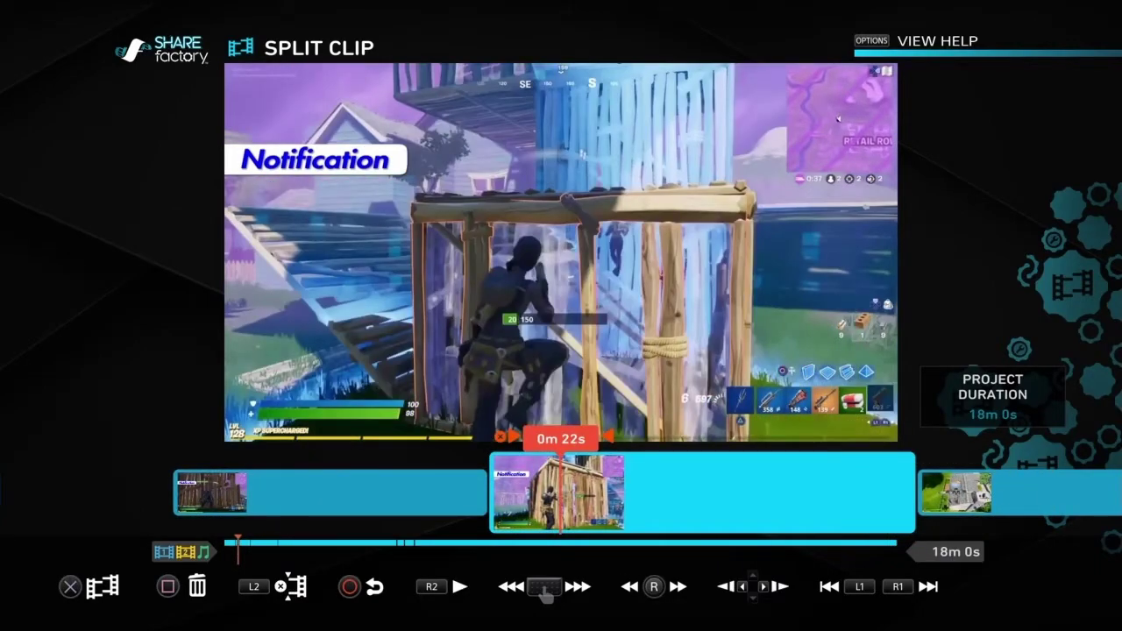
{"action": "key", "text": "Right"}
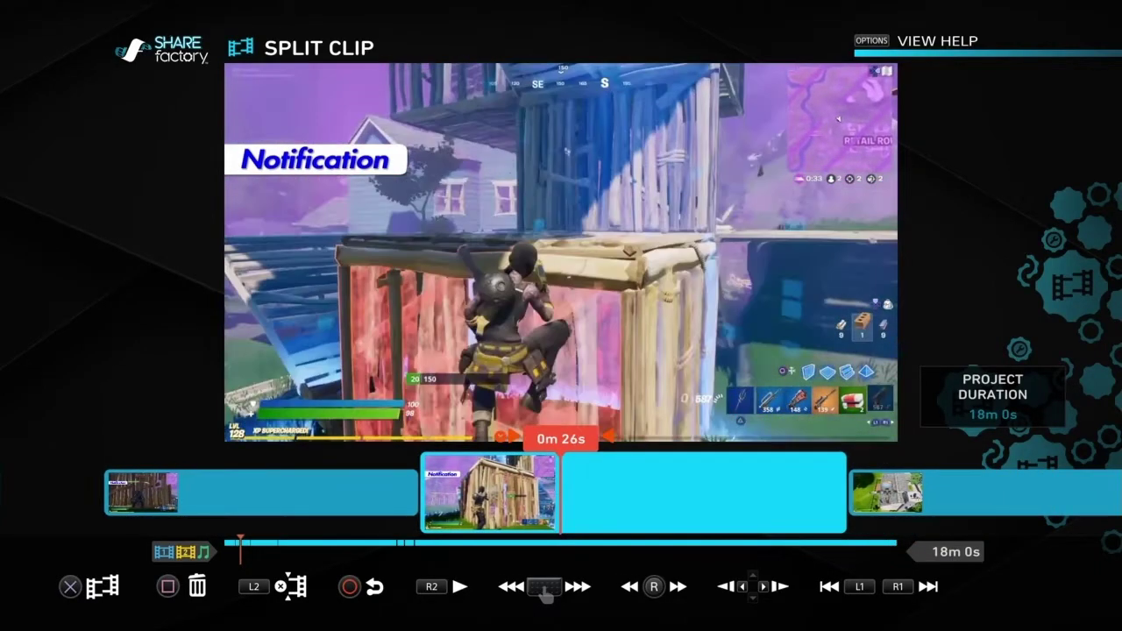
{"action": "key", "text": "Return"}
{"action": "key", "text": "Left"}
{"action": "key", "text": "Return"}
{"action": "key", "text": "Left"}
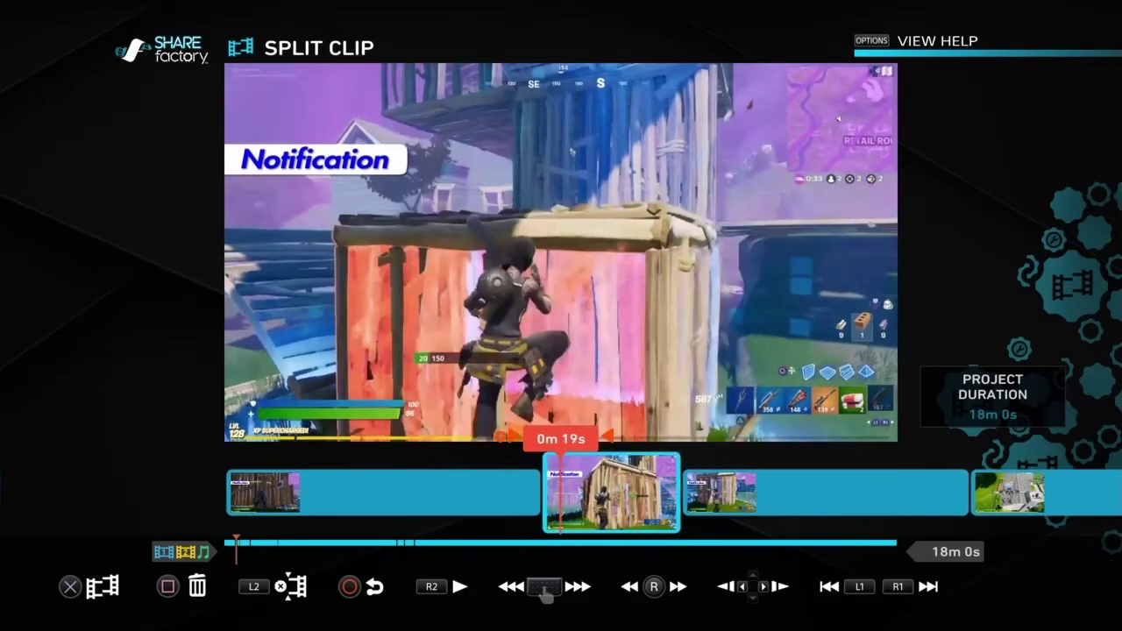
{"action": "key", "text": "Right"}
{"action": "key", "text": "Left"}
{"action": "key", "text": "Right"}
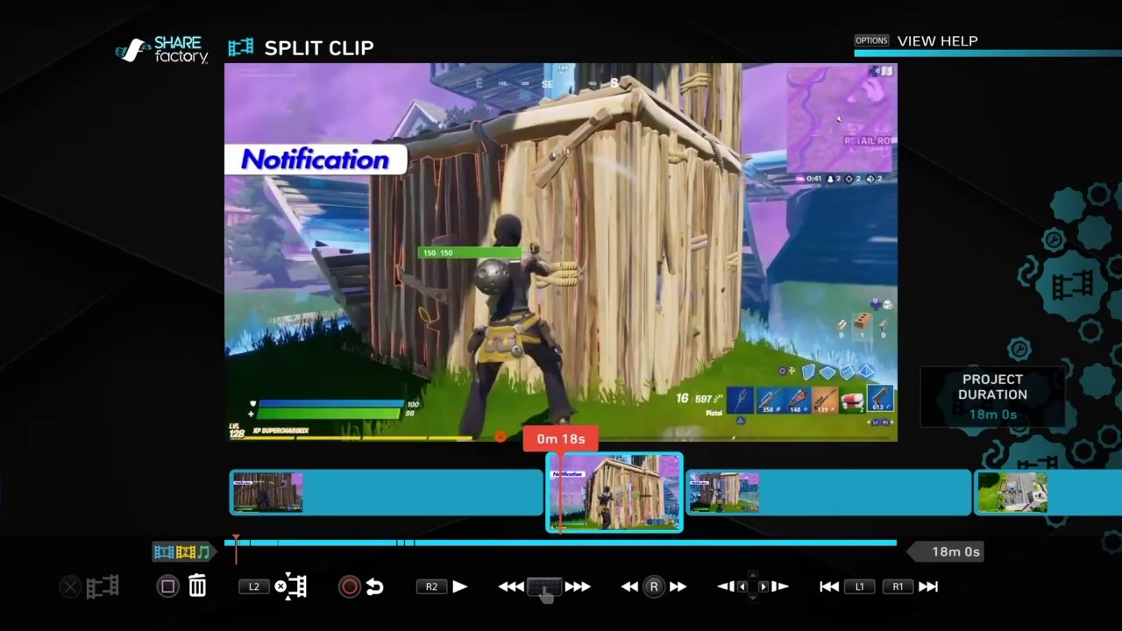
Add a text overlay with a single vertical bar character in the large version of the second-to-last font, lasting 5.0 seconds
{"action": "key", "text": "Escape"}
{"action": "key", "text": "Return"}
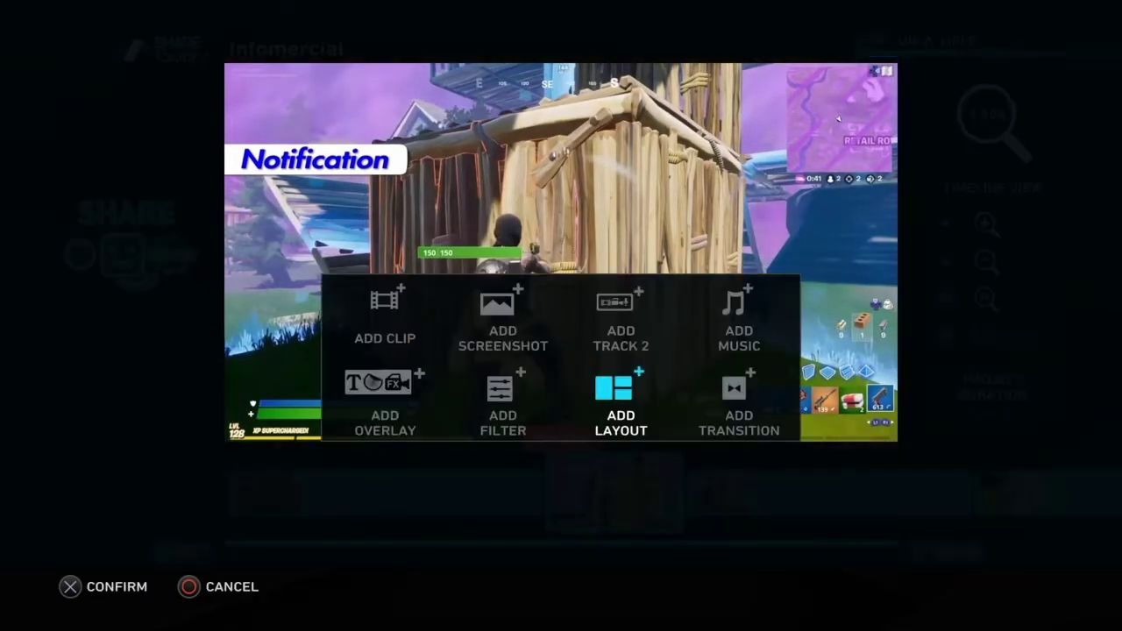
{"action": "key", "text": "Up"}
{"action": "key", "text": "Left"}
{"action": "key", "text": "Left"}
{"action": "key", "text": "Down"}
{"action": "key", "text": "Return"}
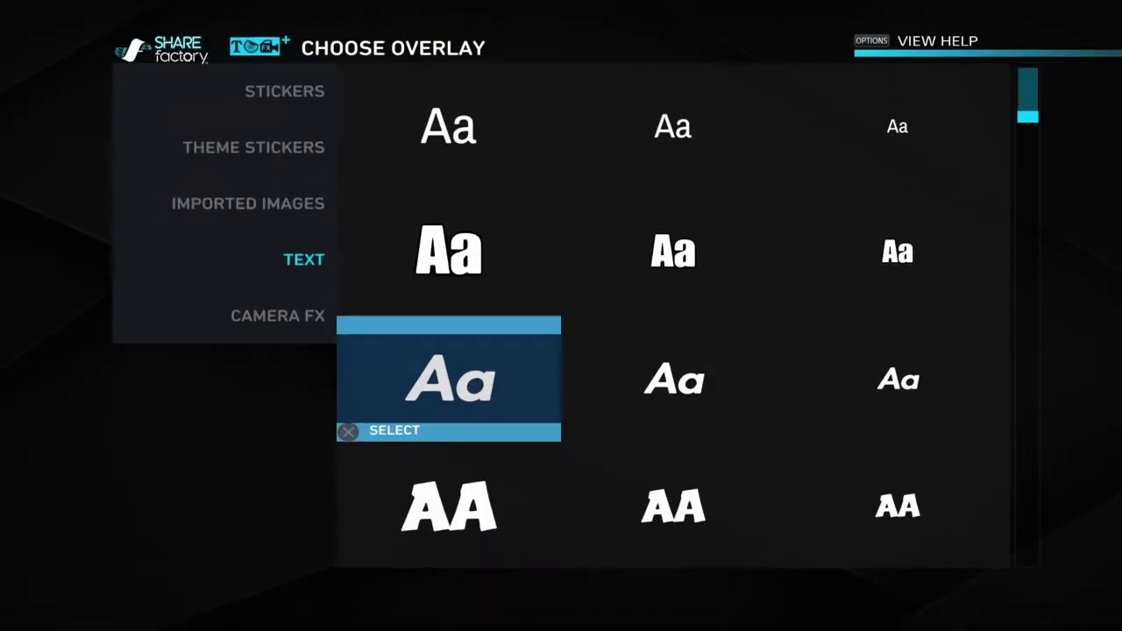
{"action": "key", "text": "Up"}
{"action": "key", "text": "Up"}
{"action": "key", "text": "Down"}
{"action": "key", "text": "Down"}
{"action": "key", "text": "Down"}
{"action": "key", "text": "Down"}
{"action": "key", "text": "Down"}
{"action": "key", "text": "Down"}
{"action": "key", "text": "Down"}
{"action": "key", "text": "Down"}
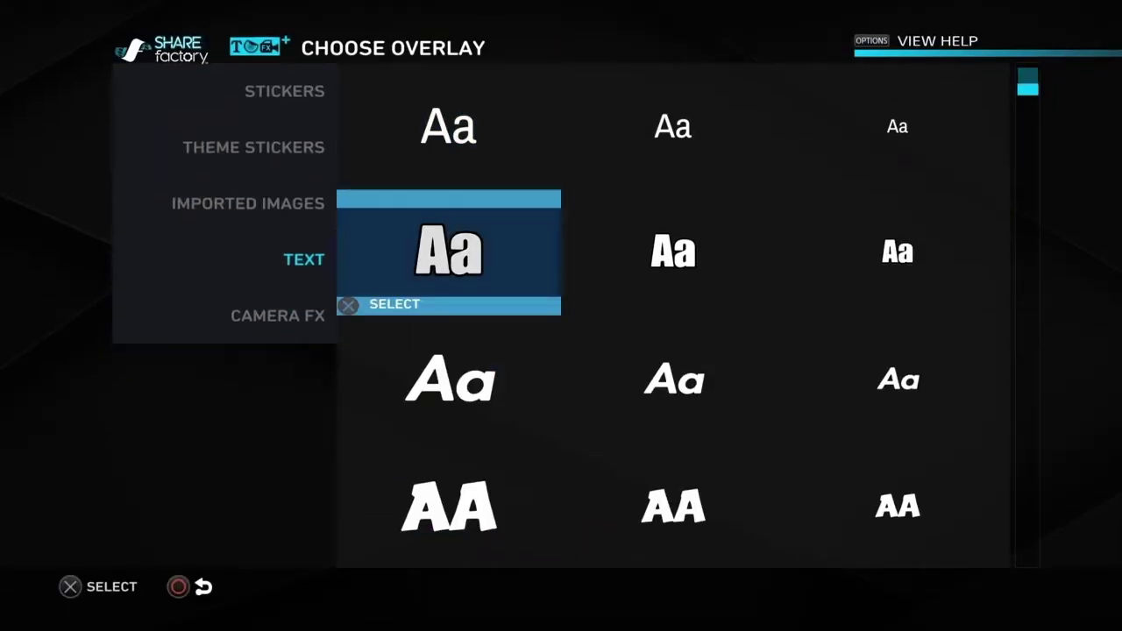
{"action": "key", "text": "Down"}
{"action": "key", "text": "Down"}
{"action": "key", "text": "Down"}
{"action": "key", "text": "Down"}
{"action": "key", "text": "Down"}
{"action": "key", "text": "Down"}
{"action": "key", "text": "Down"}
{"action": "key", "text": "Down"}
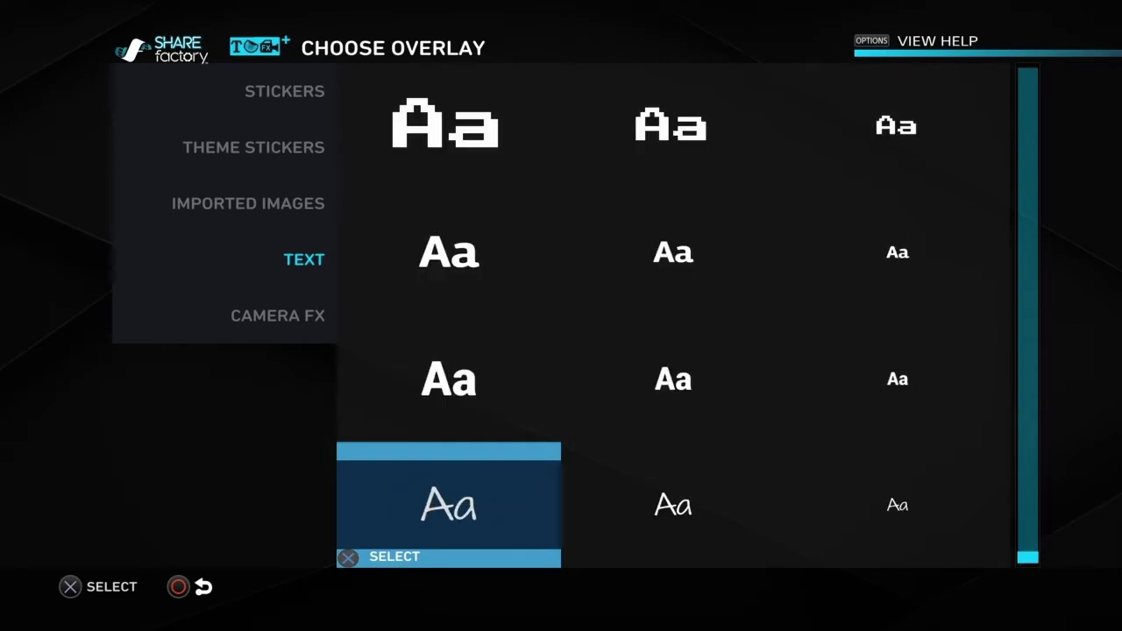
{"action": "key", "text": "Up"}
{"action": "key", "text": "Return"}
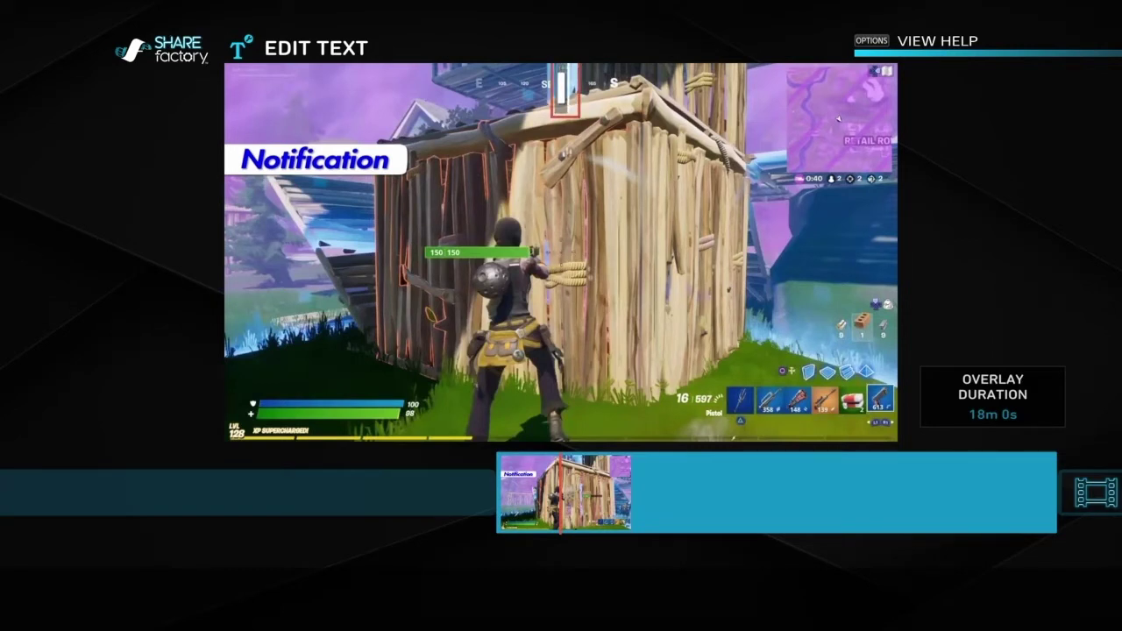
{"action": "key", "text": "Return"}
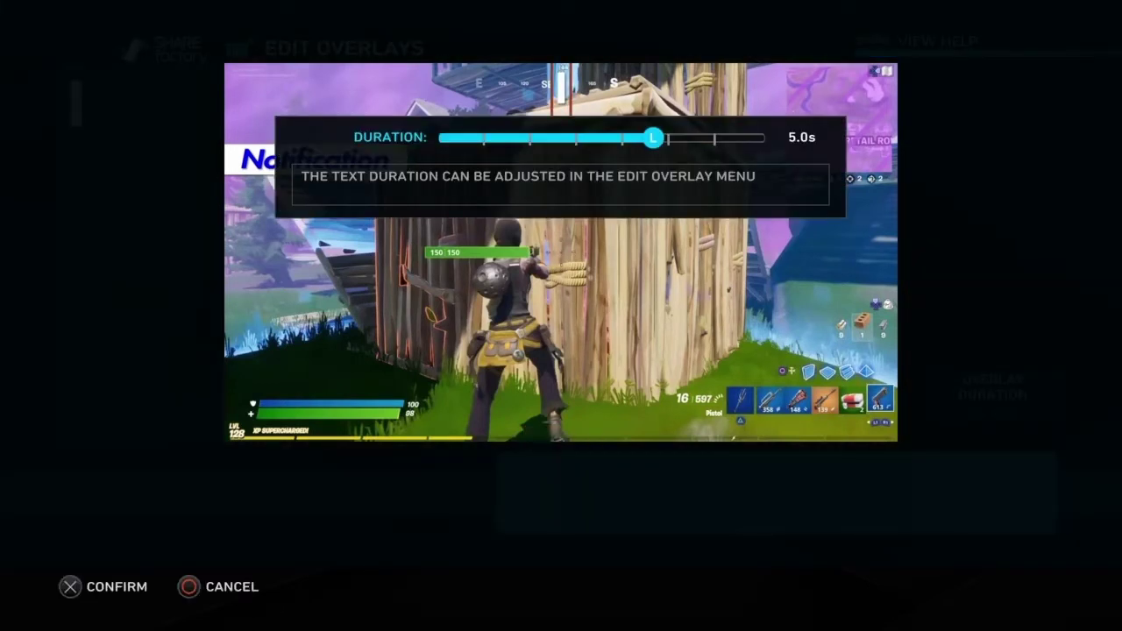
{"action": "key", "text": "Return"}
Transform the vertical bar text by moving it just above the character's shoulder and enlarging it to several times its size
{"action": "key", "text": "Left"}
{"action": "key", "text": "Left"}
{"action": "key", "text": "Up"}
{"action": "key", "text": "Return"}
{"action": "key", "text": "Down"}
{"action": "key", "text": "Left"}
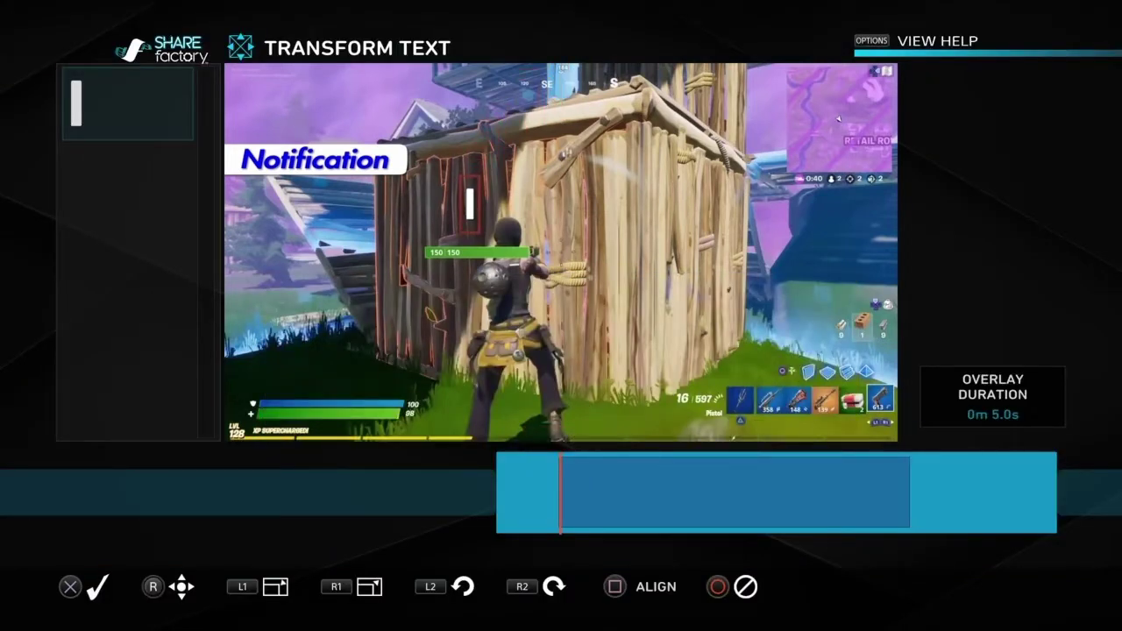
{"action": "key", "text": "L1"}
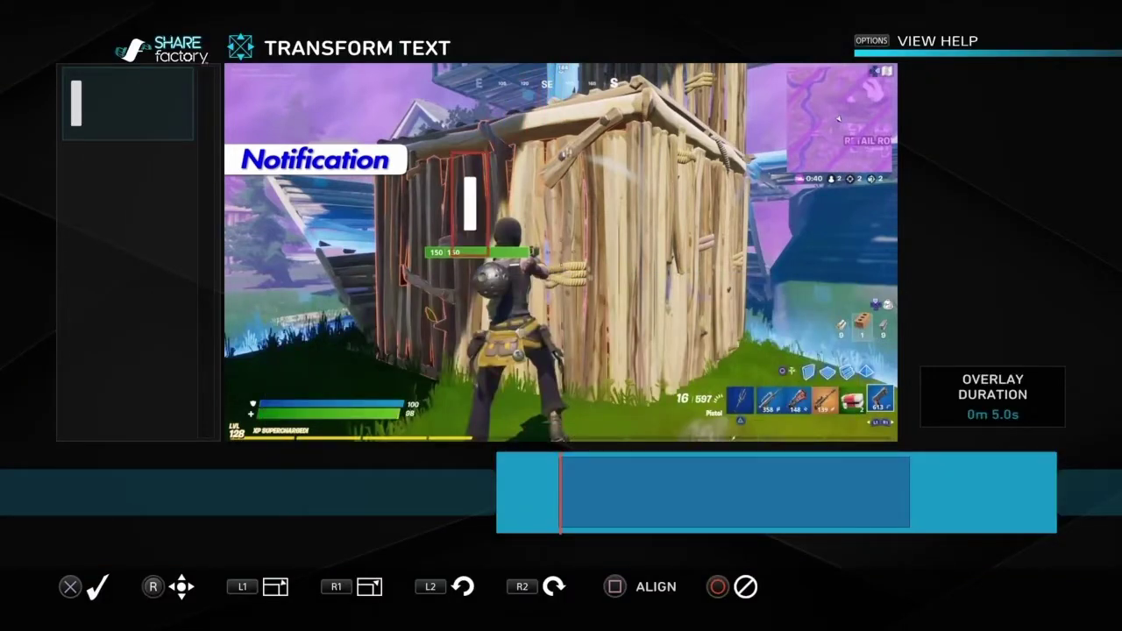
{"action": "key", "text": "L1"}
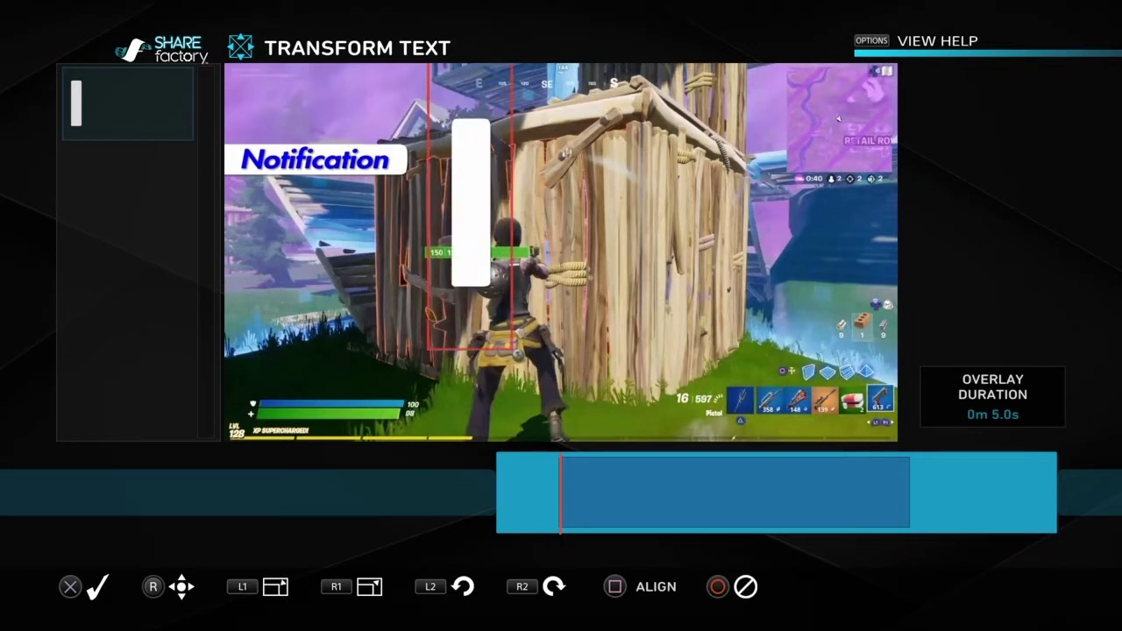
Rotate the white bar to horizontal, move it so it completely covers the "Notification" banner, and return to the timeline
{"action": "key", "text": "L2"}
{"action": "key", "text": "q"}
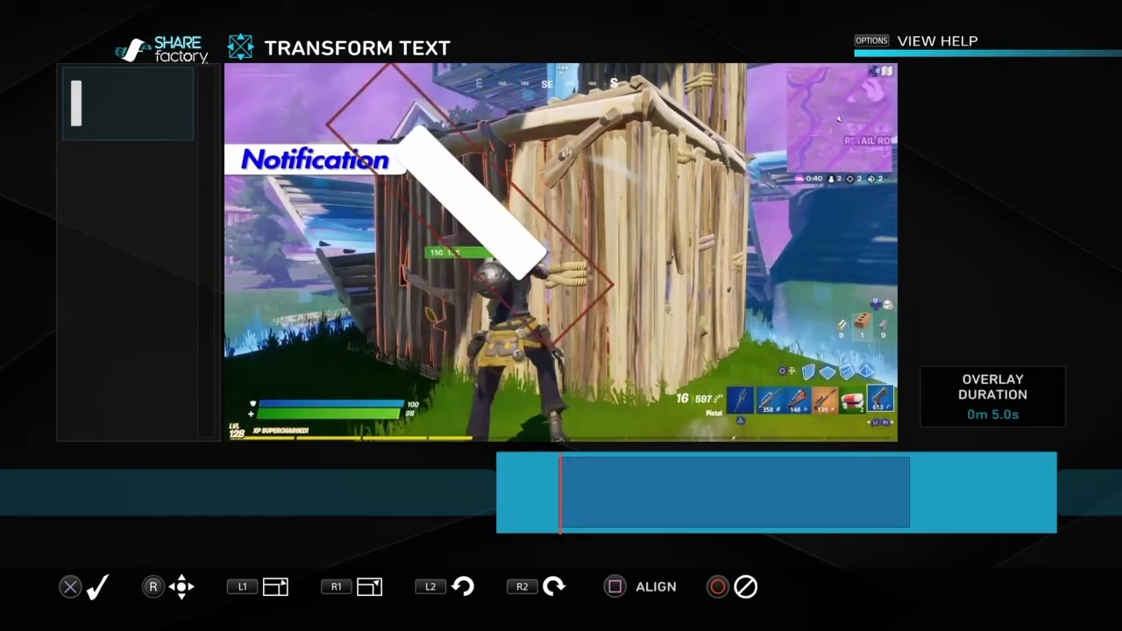
{"action": "key", "text": "q"}
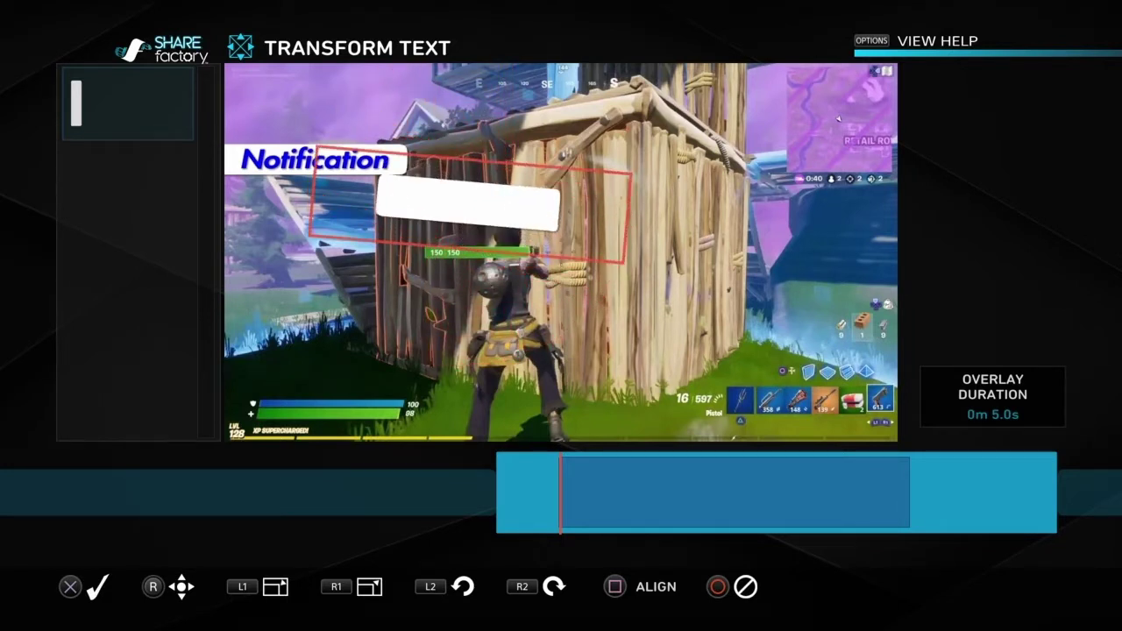
{"action": "key", "text": "Left"}
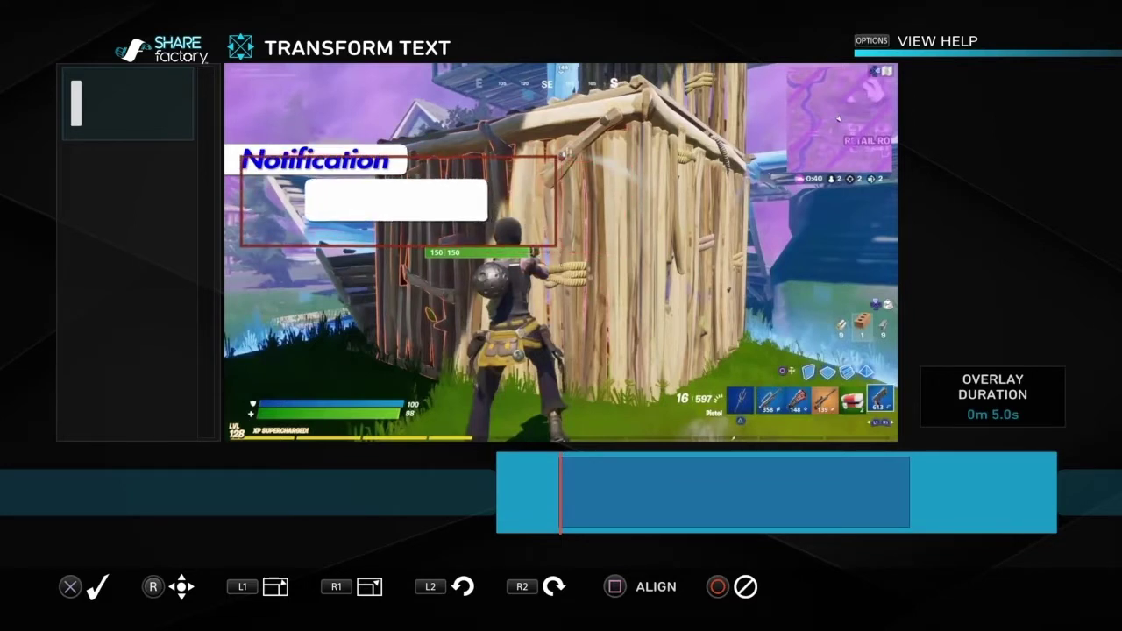
{"action": "key", "text": "Up"}
{"action": "key", "text": "Up"}
{"action": "key", "text": "Left"}
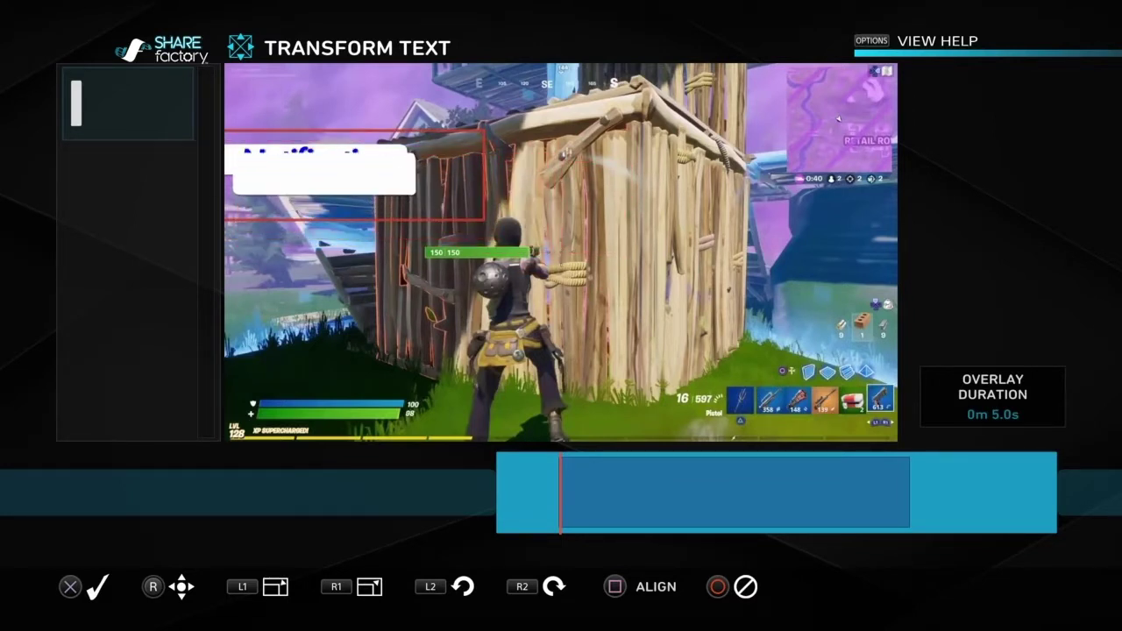
{"action": "key", "text": "Up"}
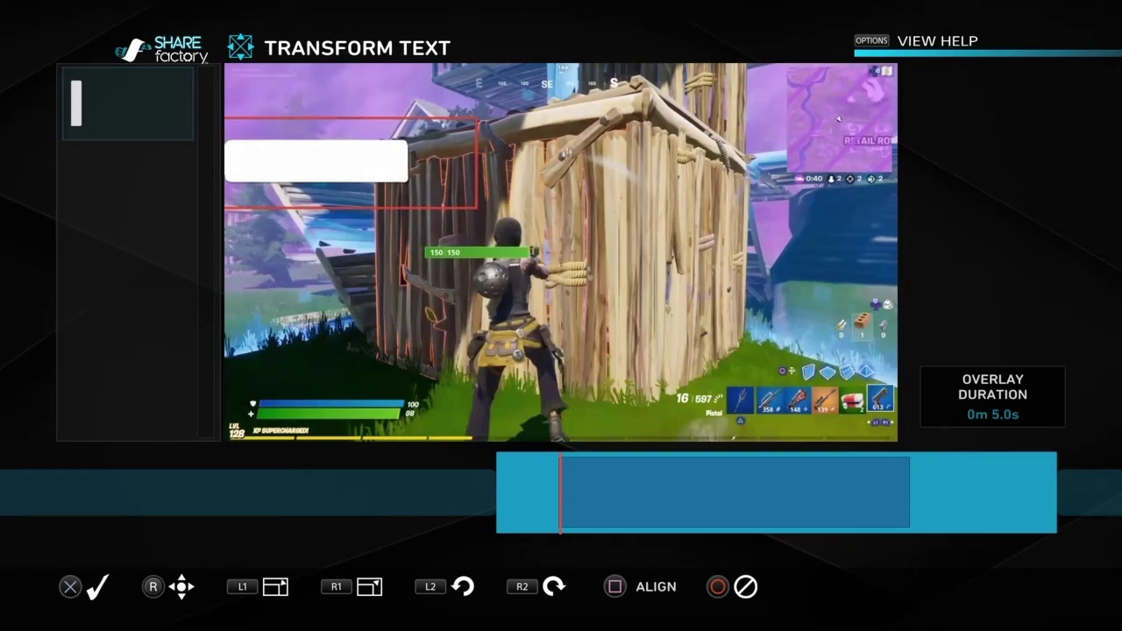
{"action": "key", "text": "Return"}
{"action": "key", "text": "Escape"}
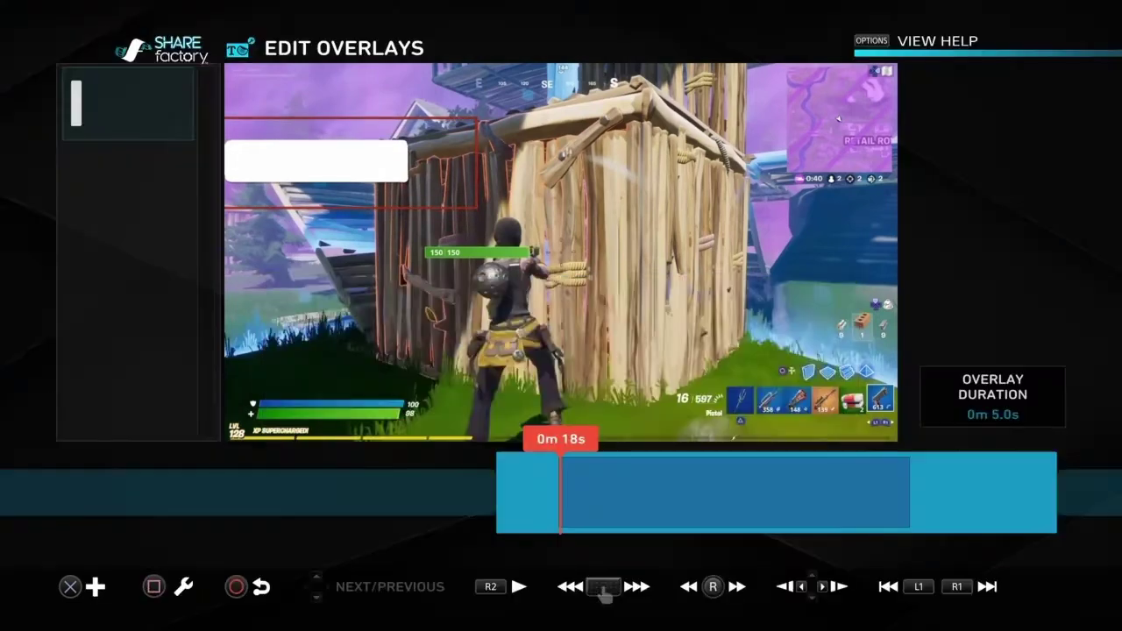
{"action": "key", "text": "Escape"}
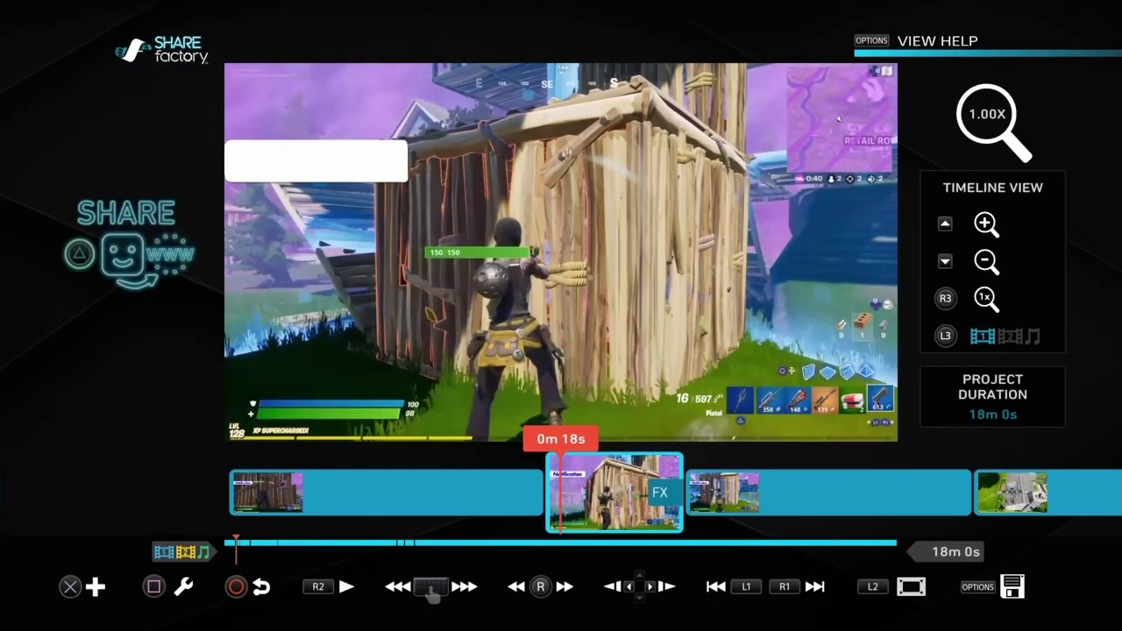
Play the middle clip to preview the white bar covering the banner
{"action": "key", "text": "space"}
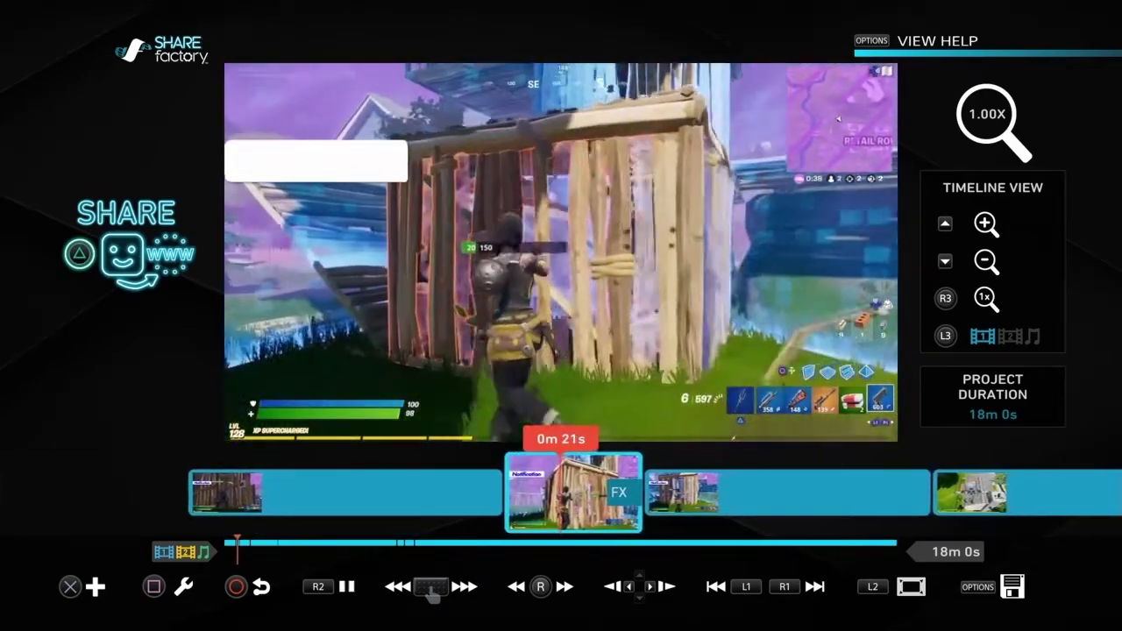
{"action": "key", "text": "space"}
{"action": "key", "text": "Left"}
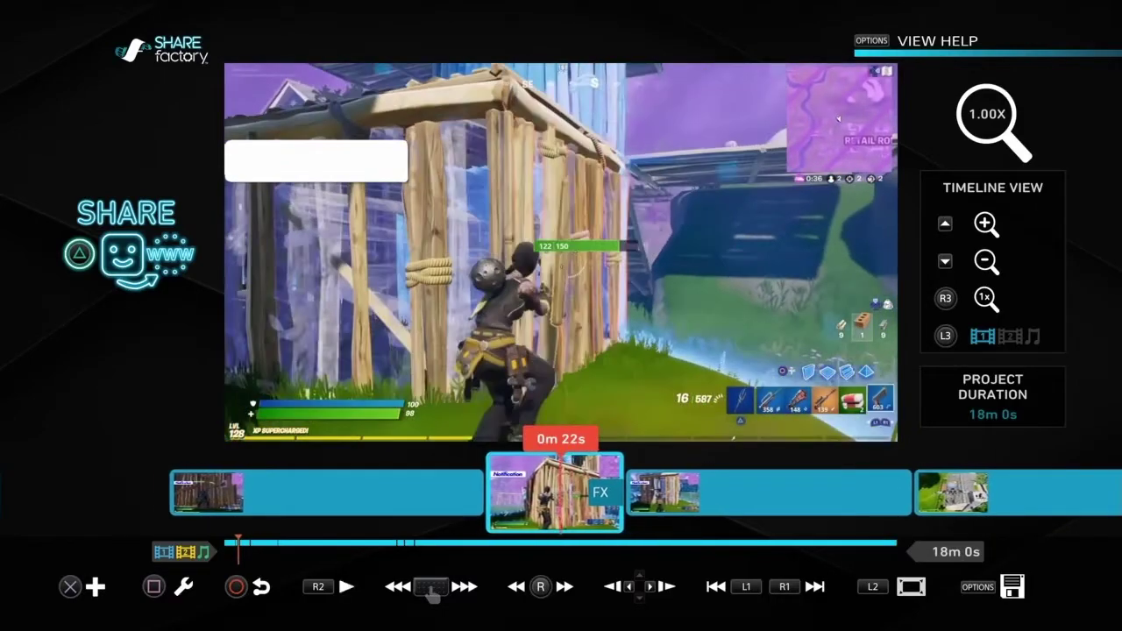
Edit the white bar's text duration, extending its start back to the beginning of the middle clip at 0m 18s
{"action": "key", "text": "Return"}
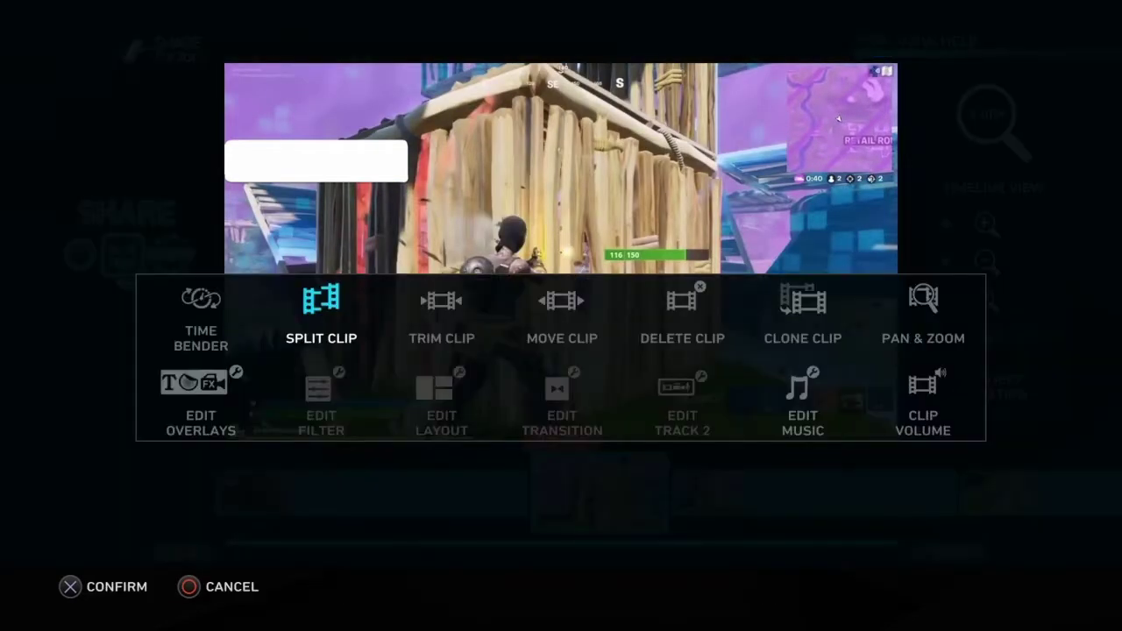
{"action": "key", "text": "Left"}
{"action": "key", "text": "Down"}
{"action": "key", "text": "Return"}
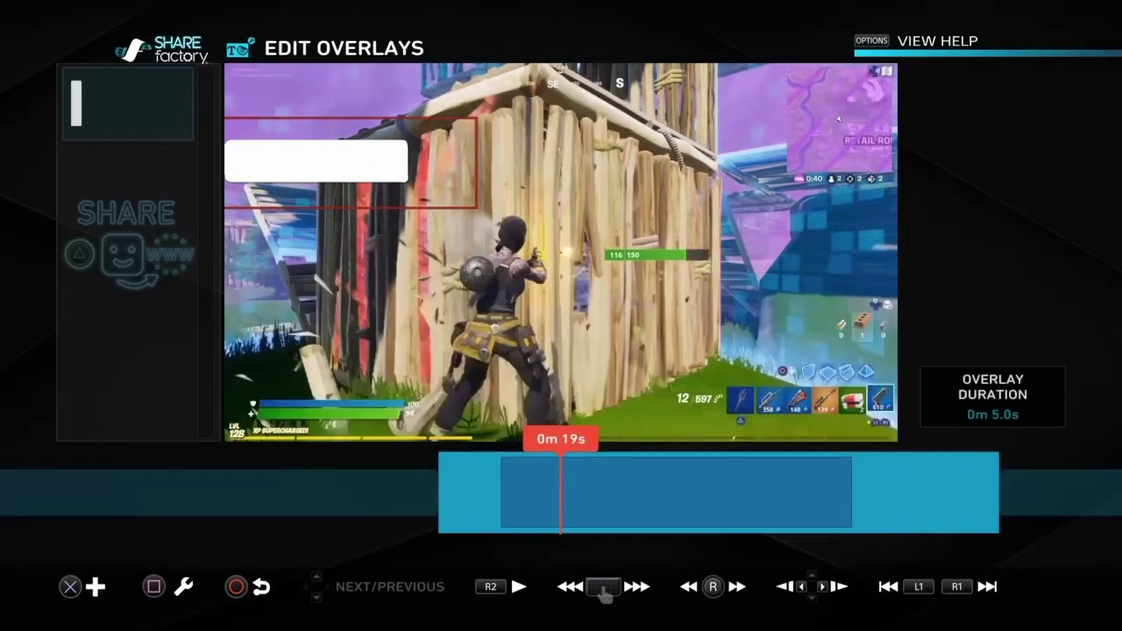
{"action": "key", "text": "Return"}
{"action": "key", "text": "Down"}
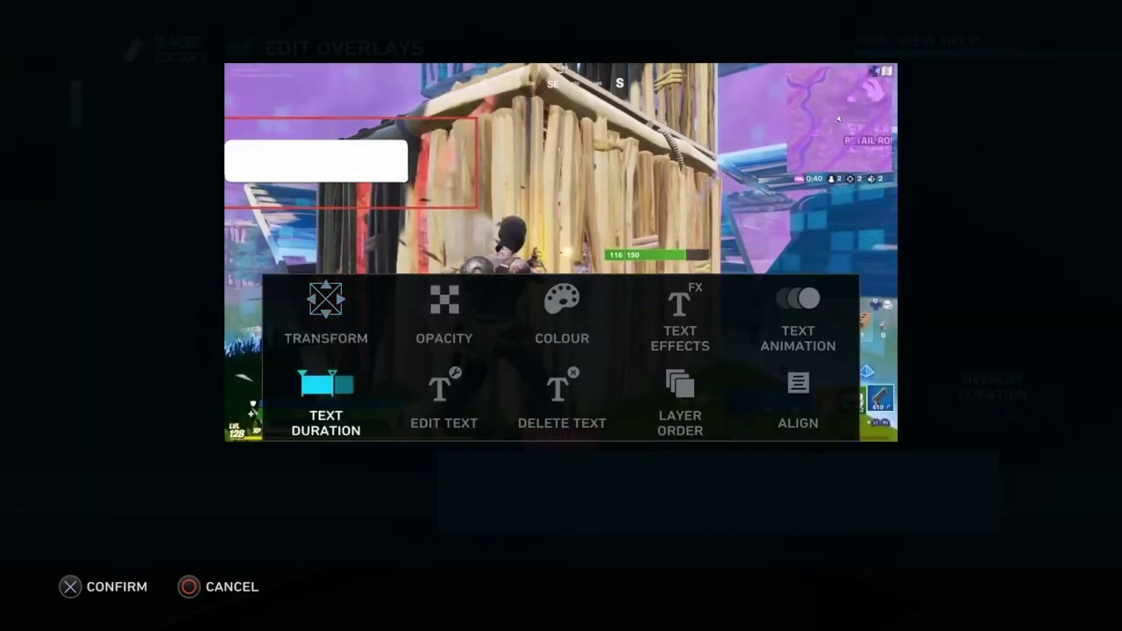
{"action": "key", "text": "Return"}
{"action": "key", "text": "Left"}
{"action": "key", "text": "Right"}
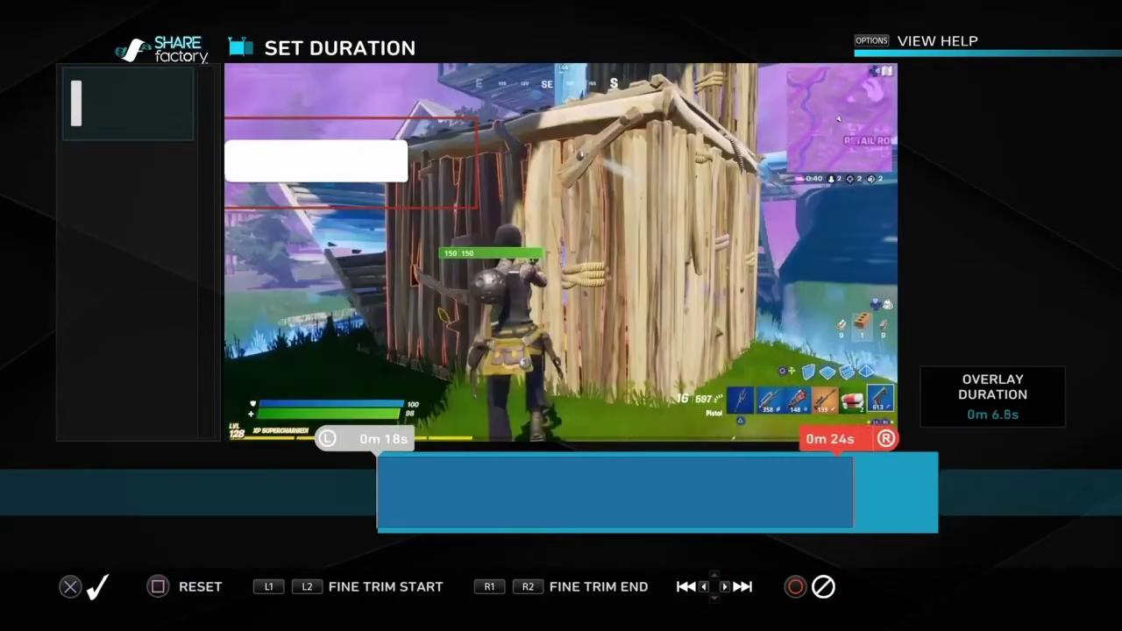
{"action": "key", "text": "Return"}
Set the white bar text's opacity to 93%
{"action": "key", "text": "Right"}
{"action": "key", "text": "Up"}
{"action": "key", "text": "Return"}
{"action": "key", "text": "Left"}
{"action": "key", "text": "Left"}
{"action": "key", "text": "Left"}
{"action": "key", "text": "Left"}
{"action": "key", "text": "Left"}
{"action": "key", "text": "Left"}
{"action": "key", "text": "Left"}
{"action": "key", "text": "Left"}
{"action": "key", "text": "Left"}
{"action": "key", "text": "Left"}
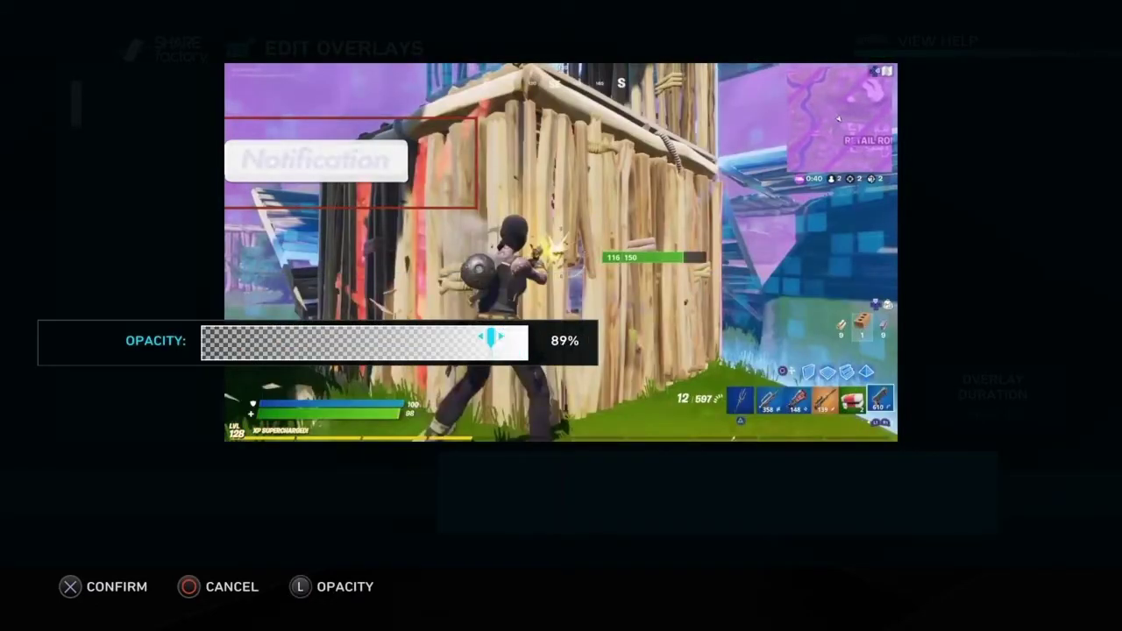
{"action": "key", "text": "Left"}
{"action": "key", "text": "Left"}
{"action": "key", "text": "Left"}
{"action": "key", "text": "Left"}
{"action": "key", "text": "Left"}
{"action": "key", "text": "Left"}
{"action": "key", "text": "Left"}
{"action": "key", "text": "Left"}
{"action": "key", "text": "Left"}
{"action": "key", "text": "Left"}
{"action": "key", "text": "Right"}
{"action": "key", "text": "Right"}
{"action": "key", "text": "Right"}
{"action": "key", "text": "Right"}
{"action": "key", "text": "Right"}
{"action": "key", "text": "Right"}
{"action": "key", "text": "Right"}
{"action": "key", "text": "Right"}
{"action": "key", "text": "Right"}
{"action": "key", "text": "Right"}
{"action": "key", "text": "Right"}
{"action": "key", "text": "Right"}
{"action": "key", "text": "Right"}
{"action": "key", "text": "Right"}
{"action": "key", "text": "Right"}
{"action": "key", "text": "Right"}
{"action": "key", "text": "Right"}
{"action": "key", "text": "Right"}
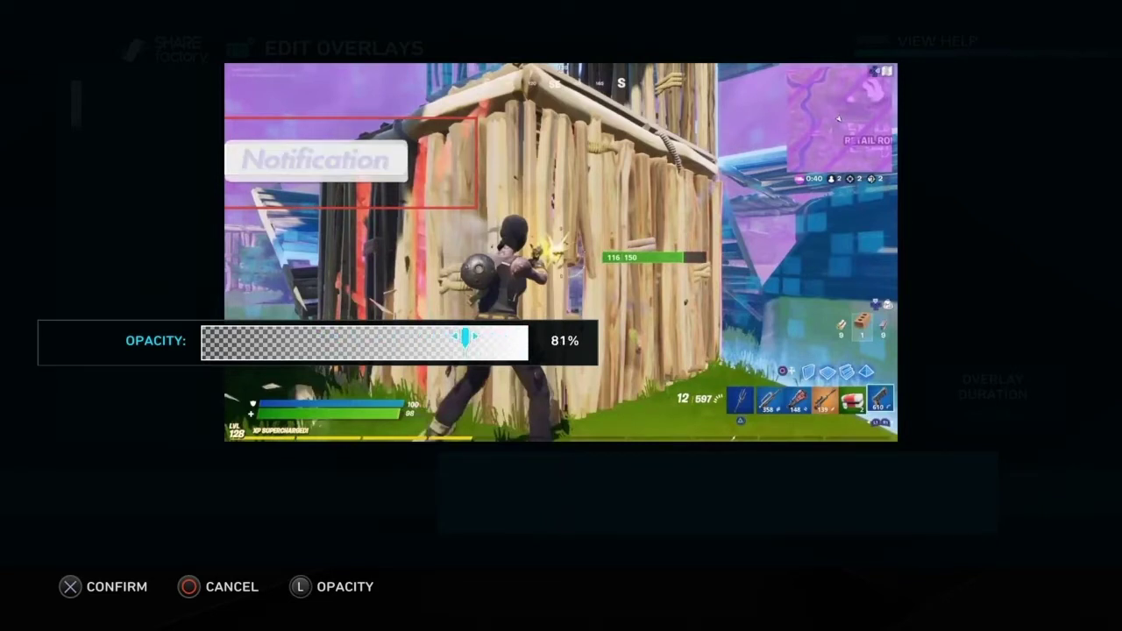
{"action": "key", "text": "Right"}
{"action": "key", "text": "Right"}
{"action": "key", "text": "Right"}
{"action": "key", "text": "Right"}
{"action": "key", "text": "Right"}
{"action": "key", "text": "Right"}
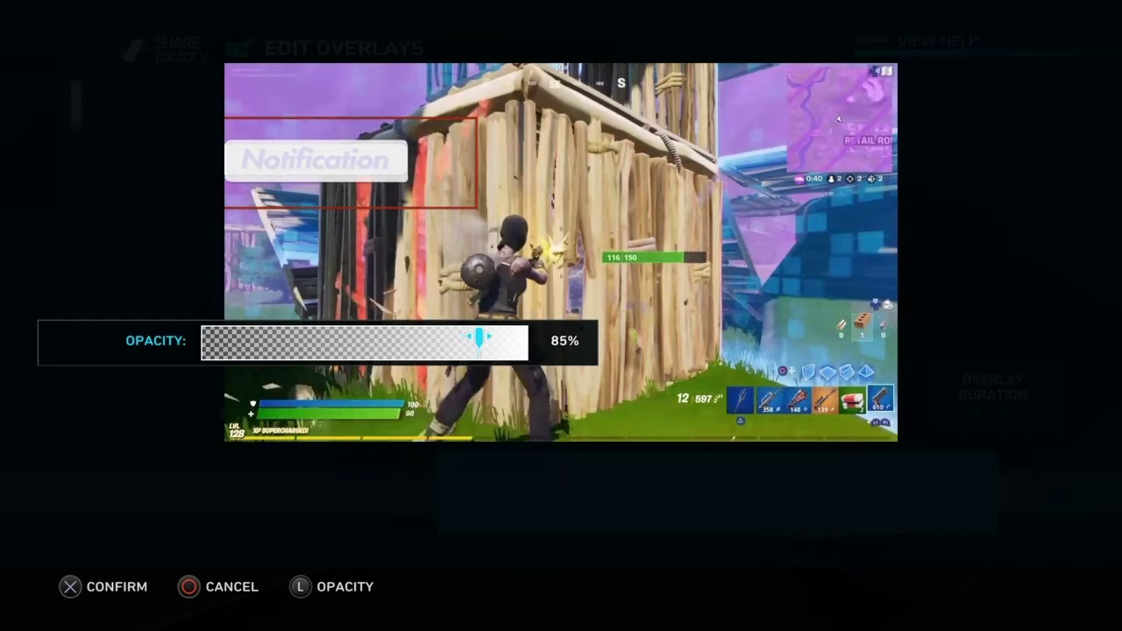
{"action": "key", "text": "Right"}
{"action": "key", "text": "Right"}
{"action": "key", "text": "Right"}
{"action": "key", "text": "Right"}
{"action": "key", "text": "Right"}
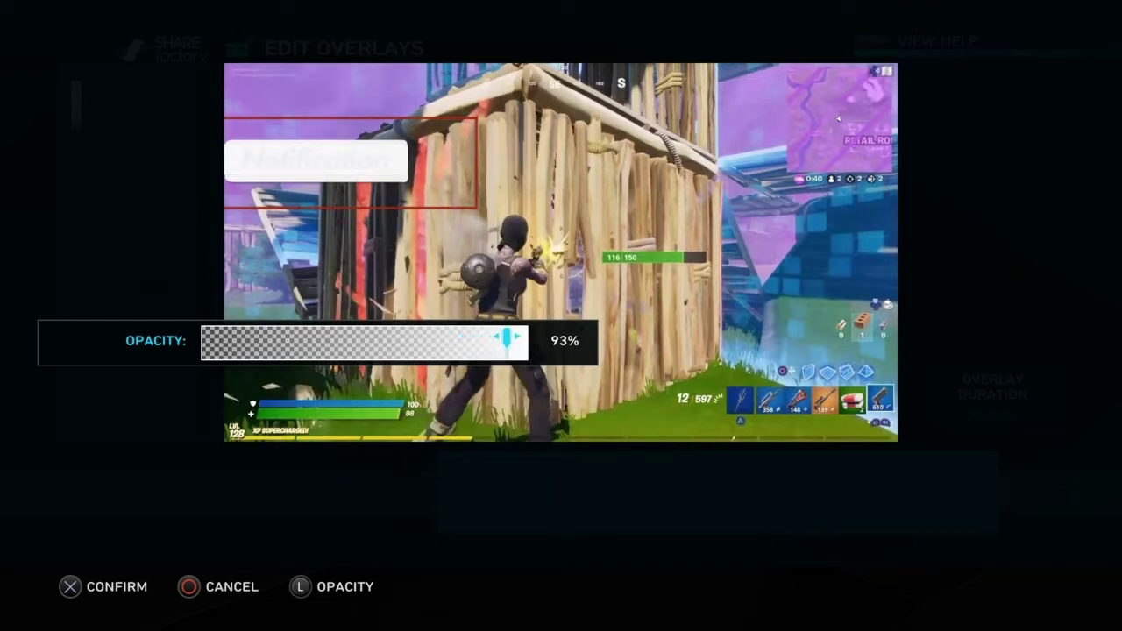
{"action": "key", "text": "Return"}
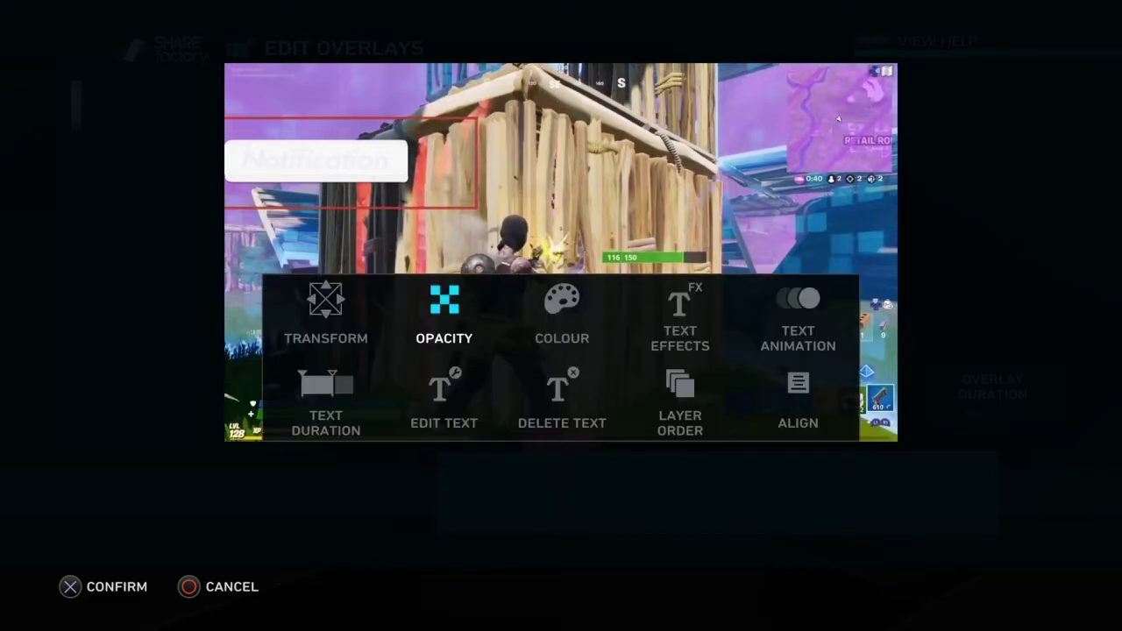
Return to the timeline and play the middle clip to check the semi-transparent white bar over the "Notification" banner
{"action": "key", "text": "Escape"}
{"action": "key", "text": "Escape"}
{"action": "key", "text": "space"}
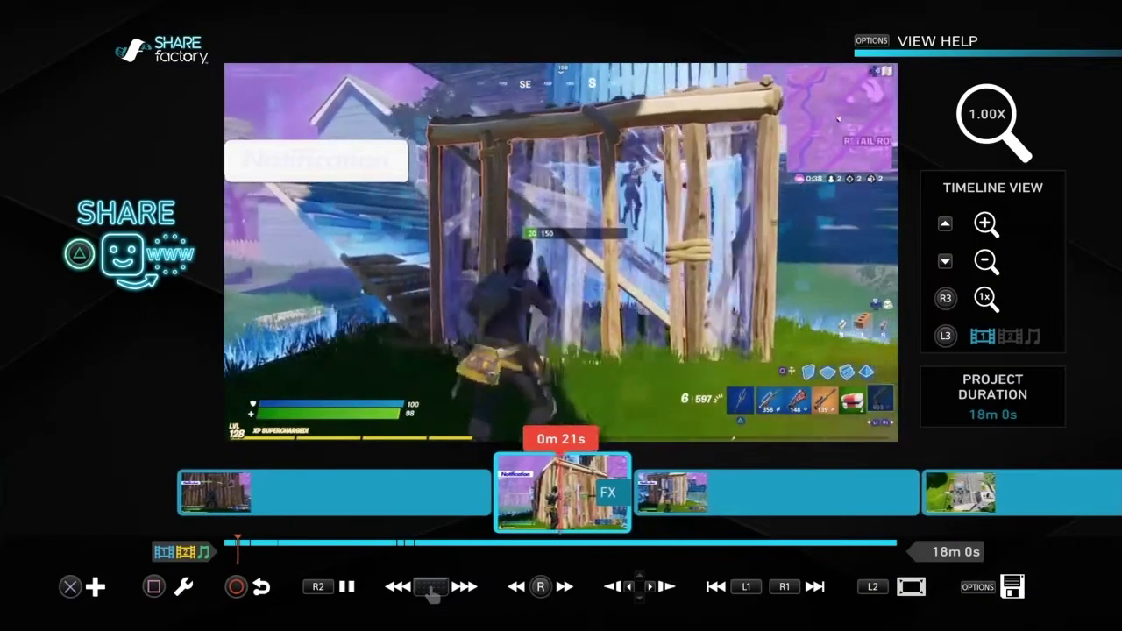
{"action": "key", "text": "space"}
Add the Blur filter to the third clip, which starts after the white-bar clip, and preview it briefly
{"action": "key", "text": "Right"}
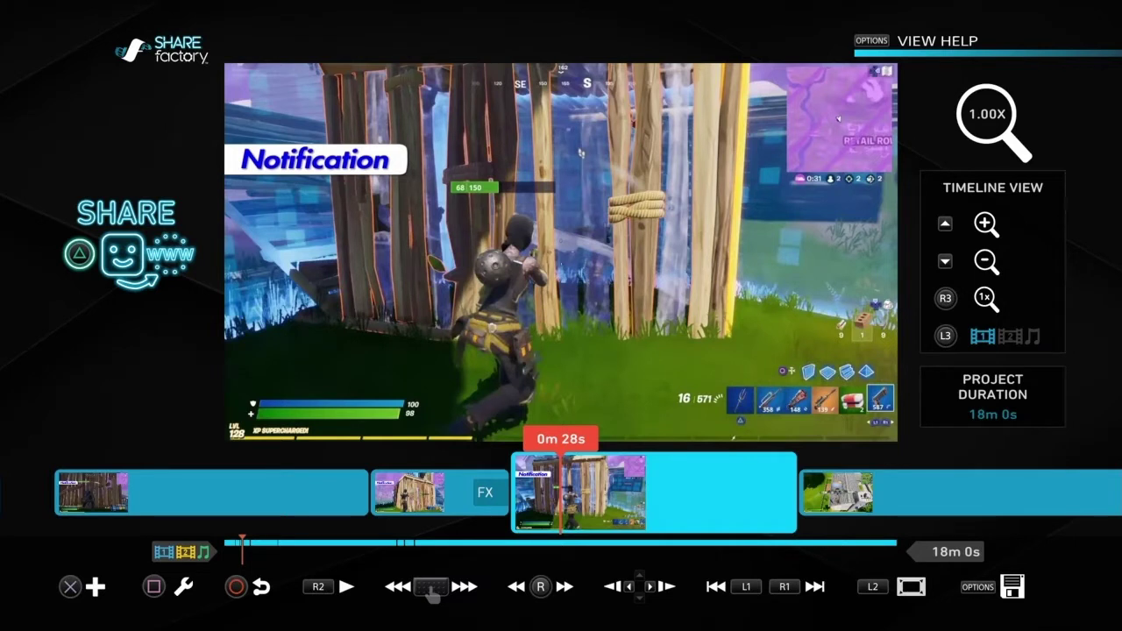
{"action": "key", "text": "Return"}
{"action": "key", "text": "Right"}
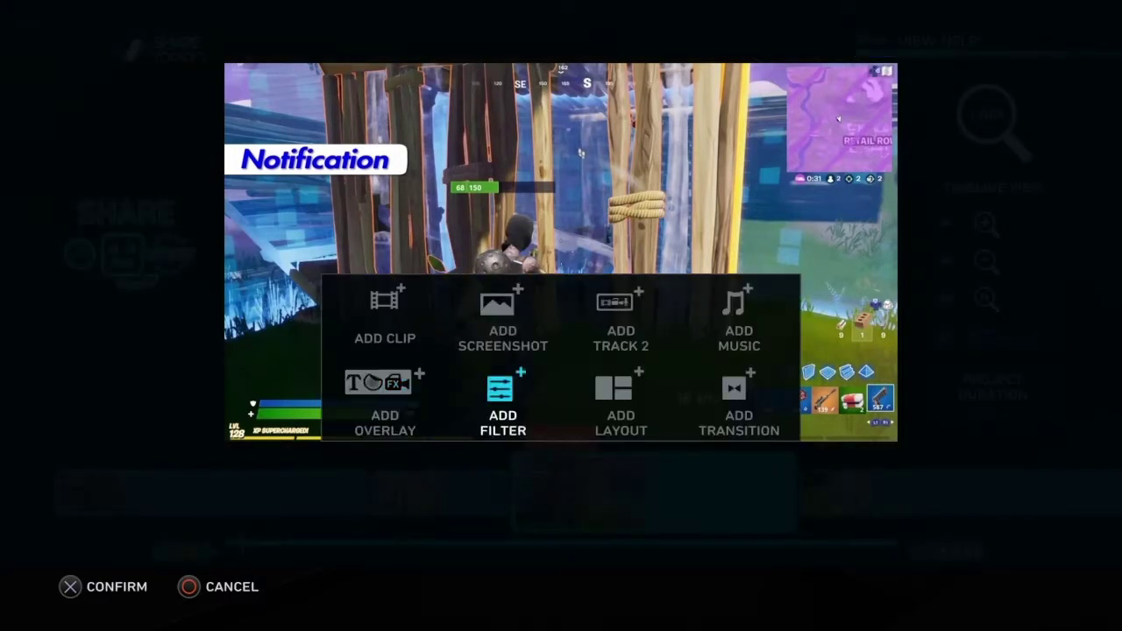
{"action": "key", "text": "Return"}
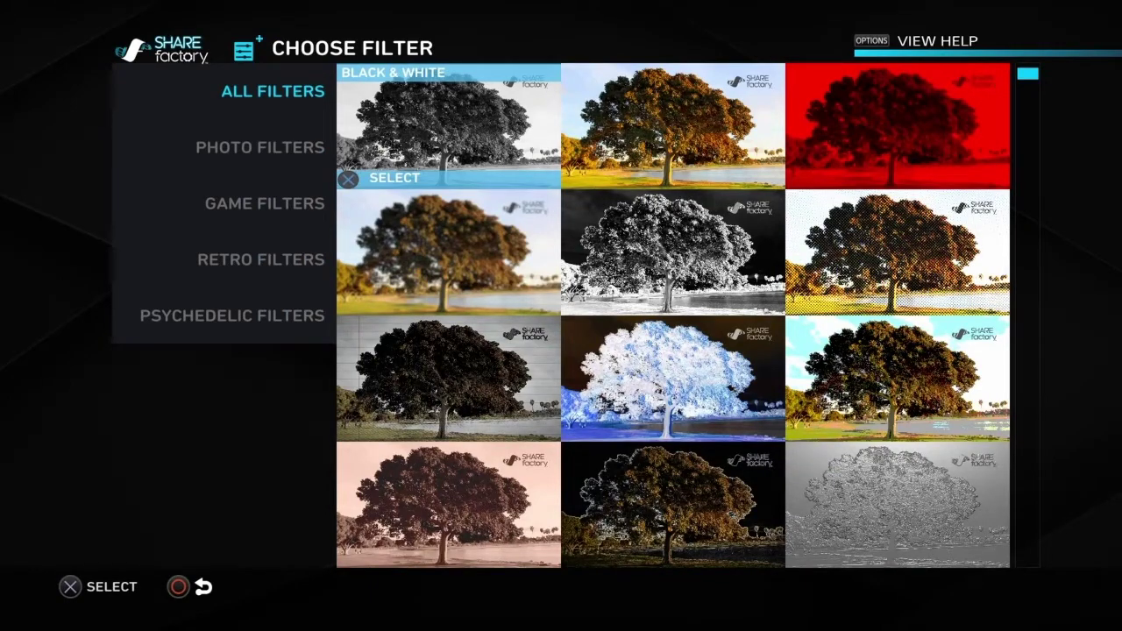
{"action": "key", "text": "Down"}
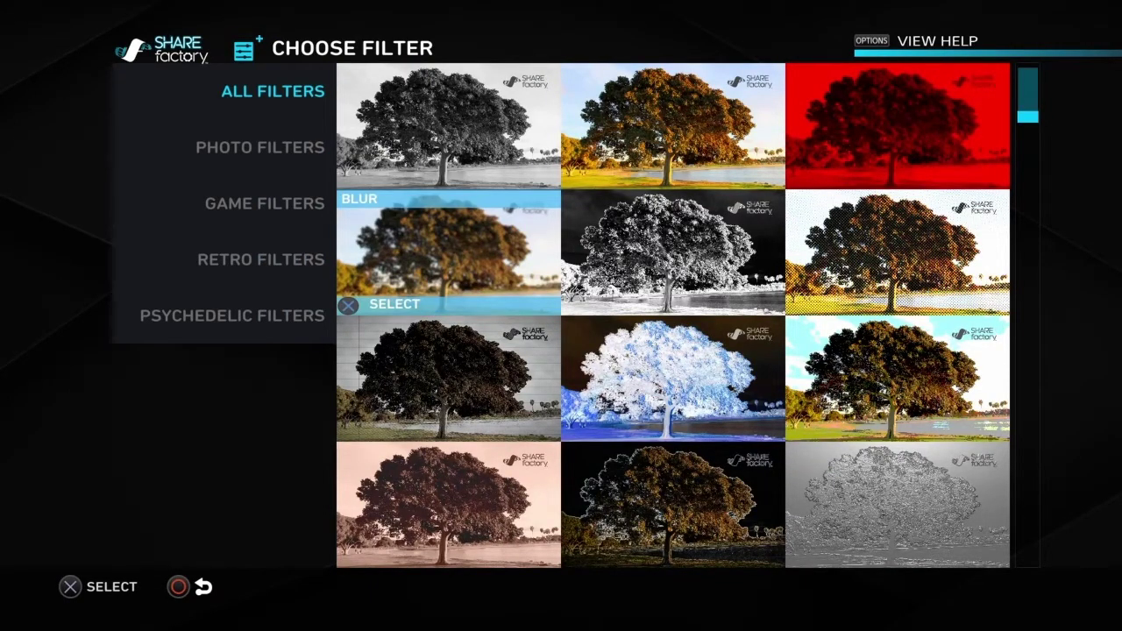
{"action": "key", "text": "Return"}
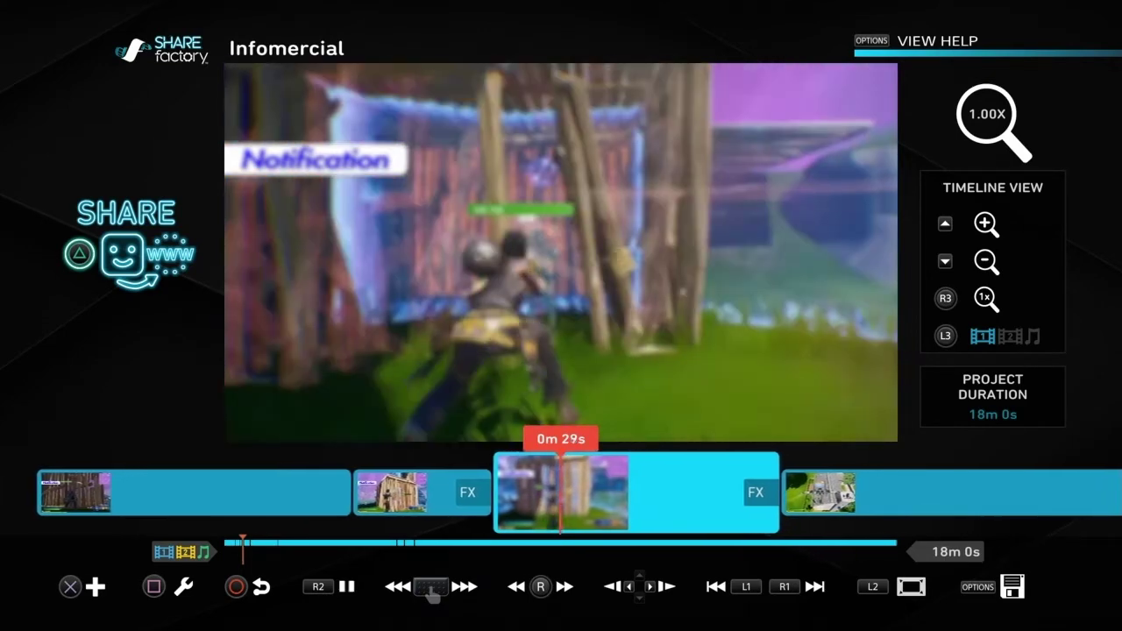
{"action": "key", "text": "space"}
Set the radius of the third clip's Blur filter to 79%
{"action": "key", "text": "Return"}
{"action": "key", "text": "Right"}
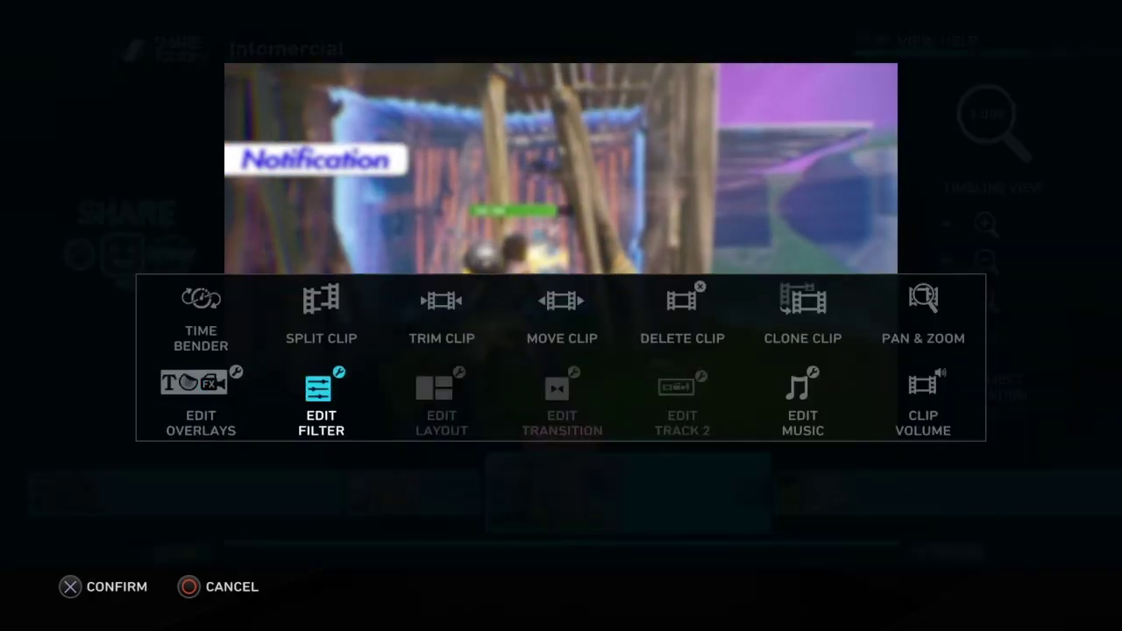
{"action": "key", "text": "Return"}
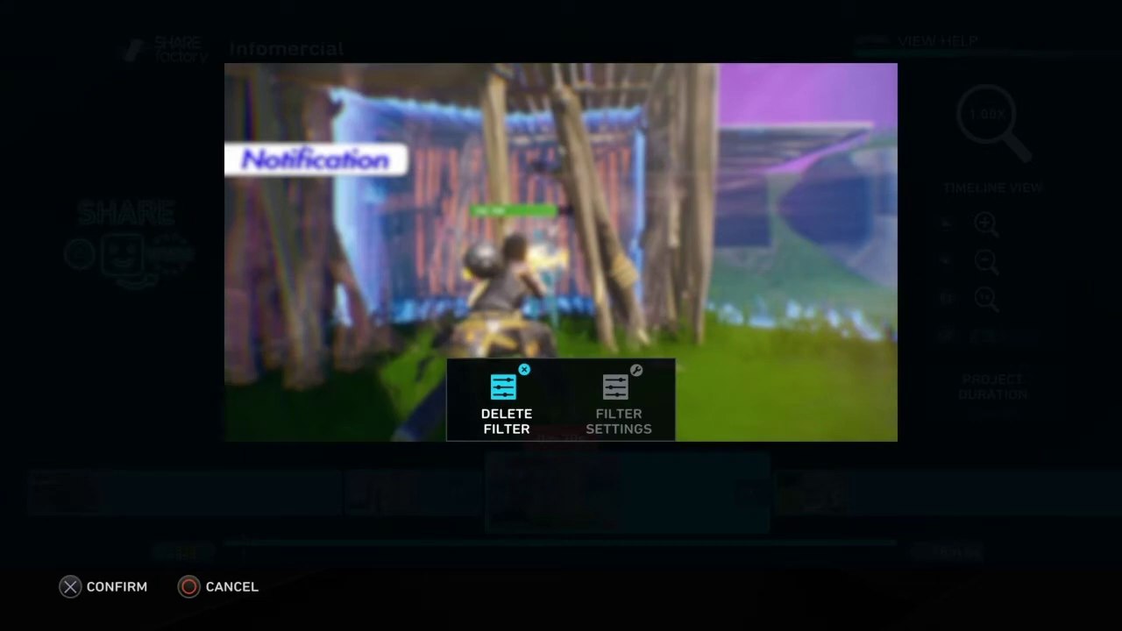
{"action": "key", "text": "Right"}
{"action": "key", "text": "Return"}
{"action": "key", "text": "Right"}
{"action": "key", "text": "Right"}
{"action": "key", "text": "Right"}
{"action": "key", "text": "Right"}
{"action": "key", "text": "Right"}
{"action": "key", "text": "Right"}
{"action": "key", "text": "Right"}
{"action": "key", "text": "Right"}
{"action": "key", "text": "Right"}
{"action": "key", "text": "Right"}
{"action": "key", "text": "Right"}
{"action": "key", "text": "Right"}
{"action": "key", "text": "Right"}
{"action": "key", "text": "Right"}
{"action": "key", "text": "Right"}
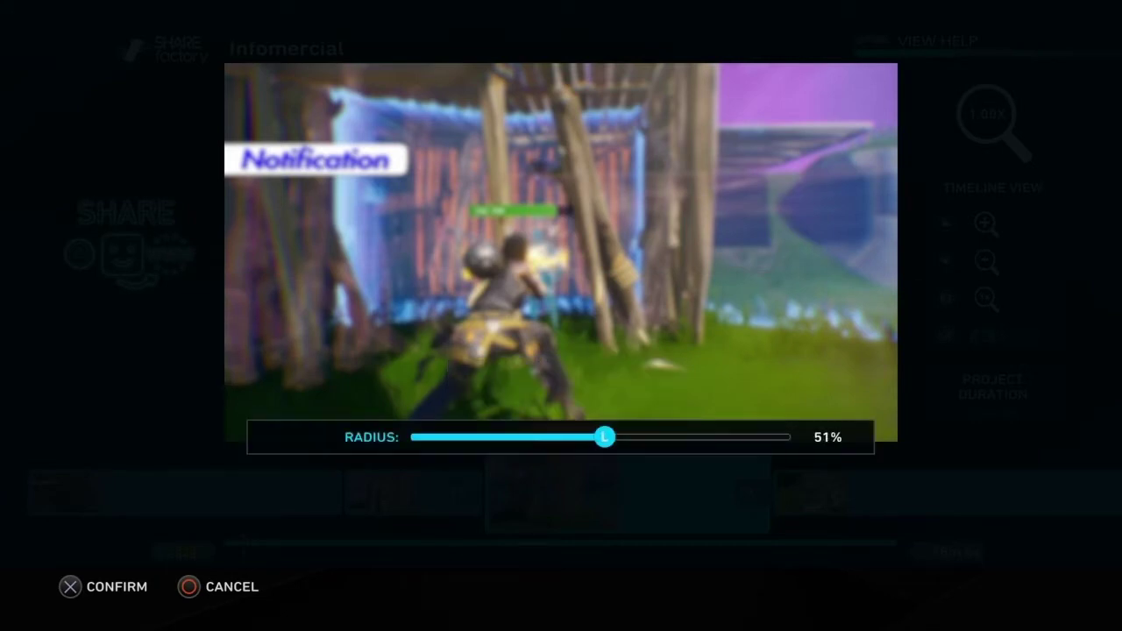
{"action": "key", "text": "Right"}
{"action": "key", "text": "Right"}
{"action": "key", "text": "Right"}
{"action": "key", "text": "Right"}
{"action": "key", "text": "Right"}
{"action": "key", "text": "Right"}
{"action": "key", "text": "Right"}
{"action": "key", "text": "Right"}
{"action": "key", "text": "Right"}
{"action": "key", "text": "Right"}
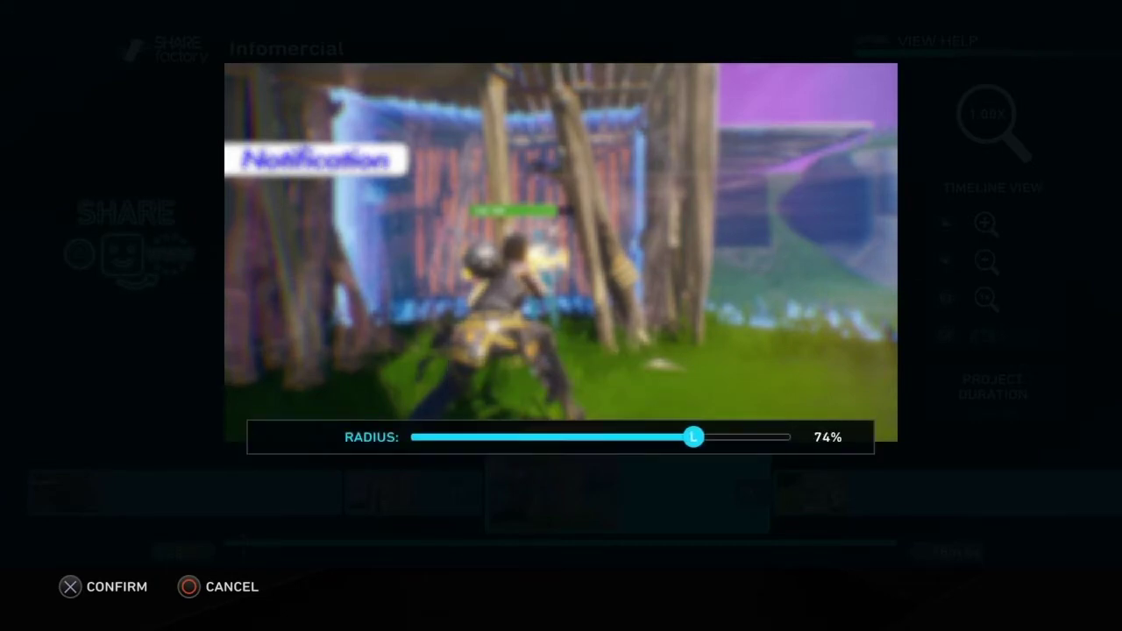
{"action": "key", "text": "Right"}
{"action": "key", "text": "Right"}
{"action": "key", "text": "Right"}
{"action": "key", "text": "Right"}
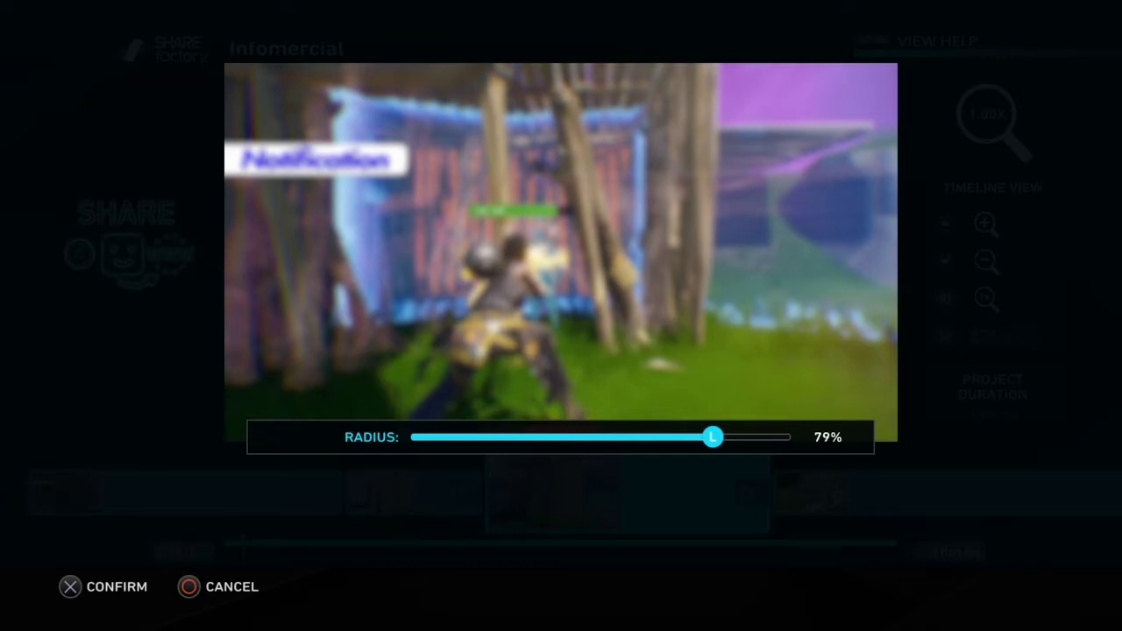
{"action": "key", "text": "Return"}
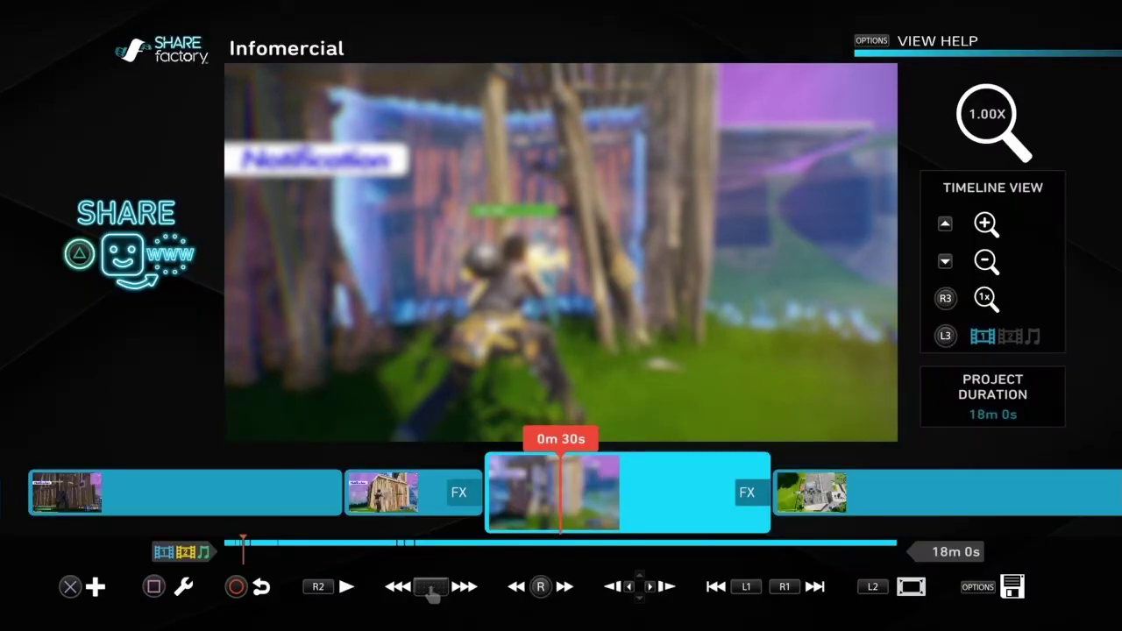
Split the Salty Springs gameplay clip at 1m 56s, just before the "Eliminate opponents" notification appears
{"action": "key", "text": "space"}
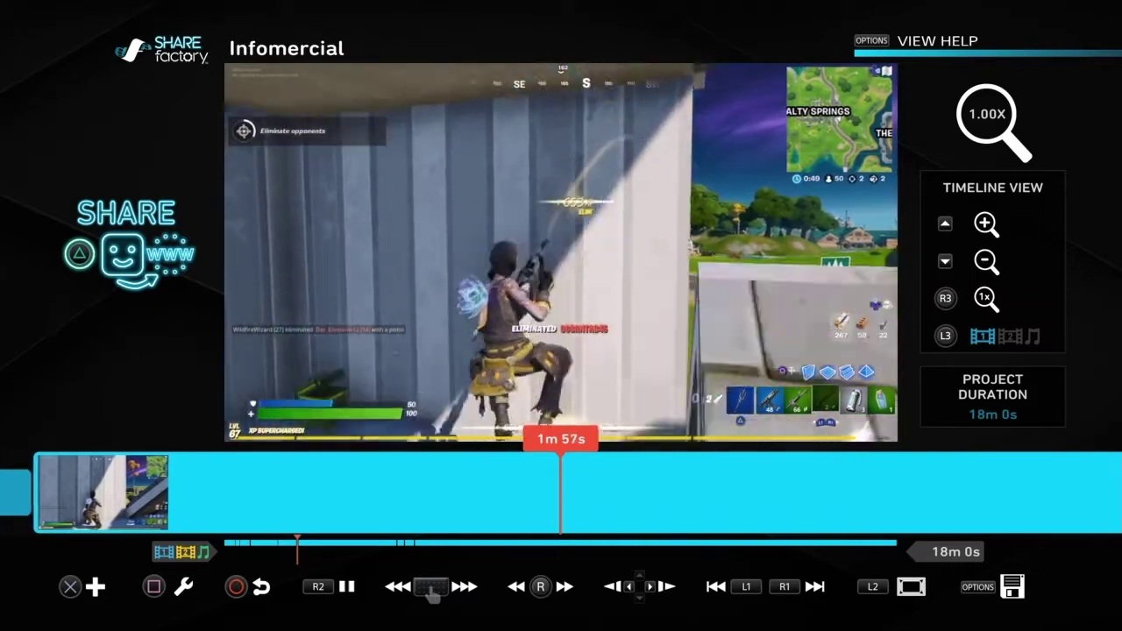
{"action": "key", "text": "space"}
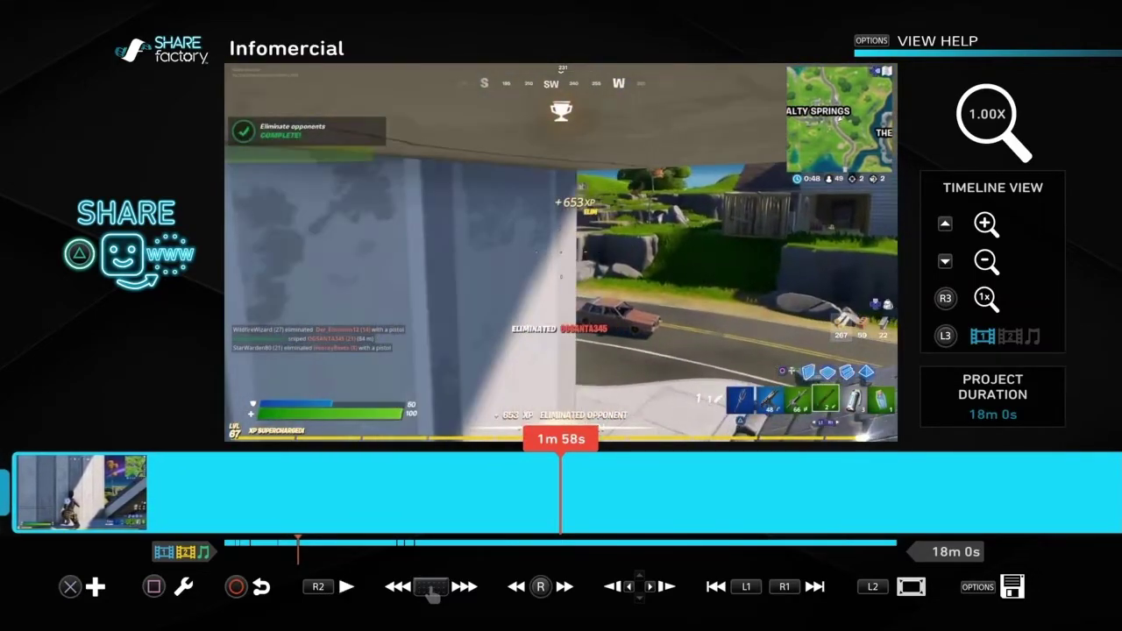
{"action": "key", "text": "Right"}
{"action": "key", "text": "Right"}
{"action": "key", "text": "Right"}
{"action": "key", "text": "Right"}
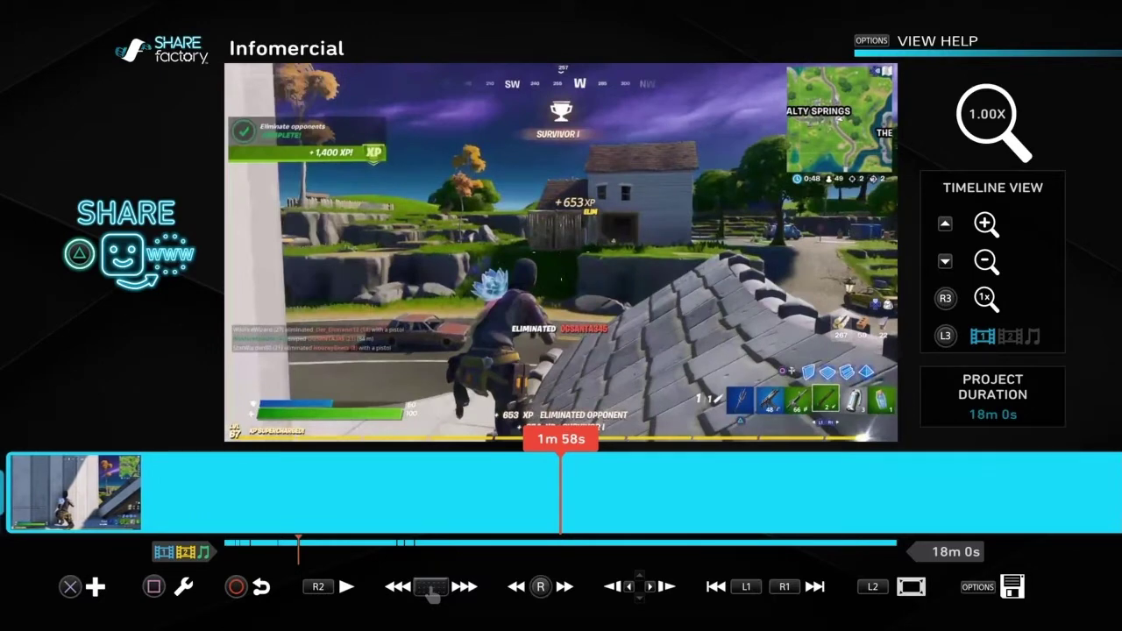
{"action": "key", "text": "Left"}
{"action": "key", "text": "Left"}
{"action": "key", "text": "Left"}
{"action": "key", "text": "Left"}
{"action": "key", "text": "Left"}
{"action": "key", "text": "Left"}
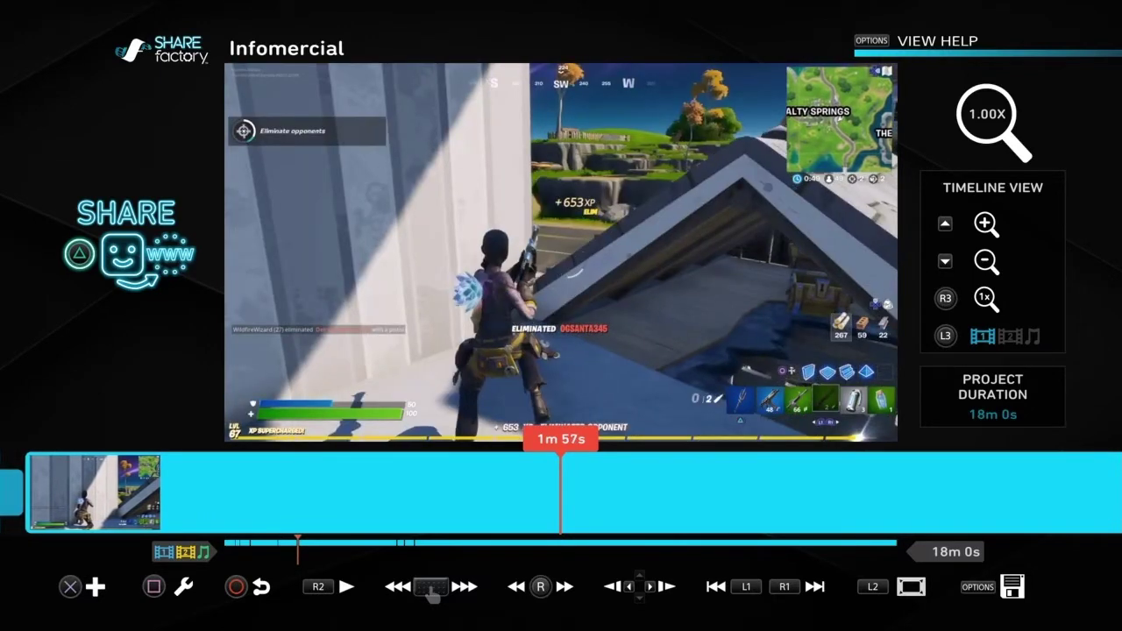
{"action": "key", "text": "Left"}
{"action": "key", "text": "Left"}
{"action": "key", "text": "Left"}
{"action": "key", "text": "Left"}
{"action": "key", "text": "Left"}
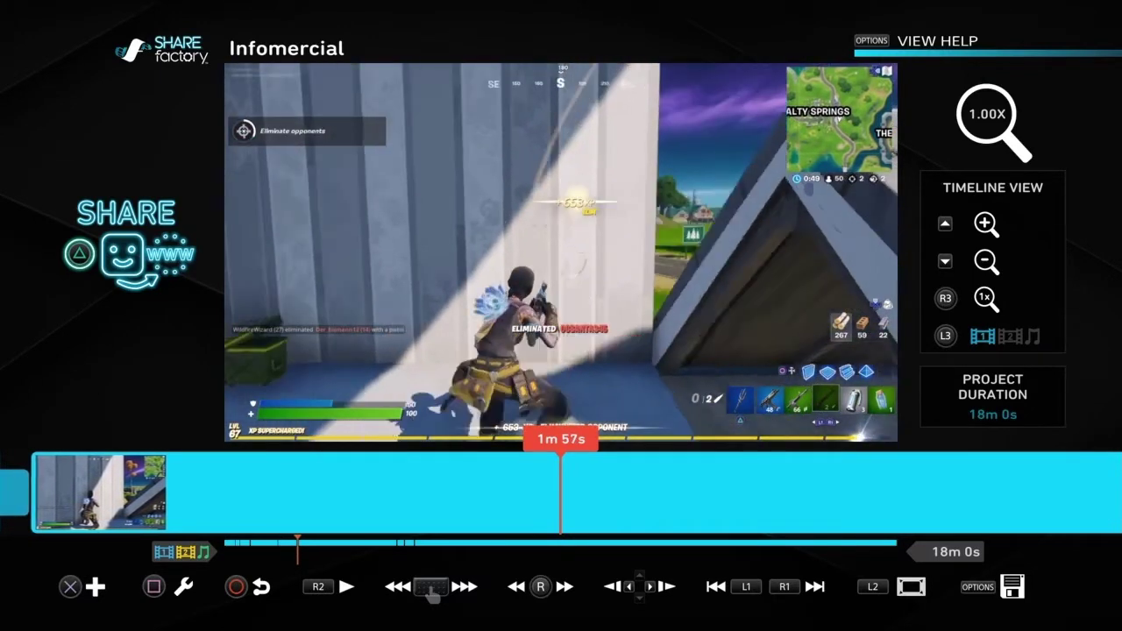
{"action": "key", "text": "Left"}
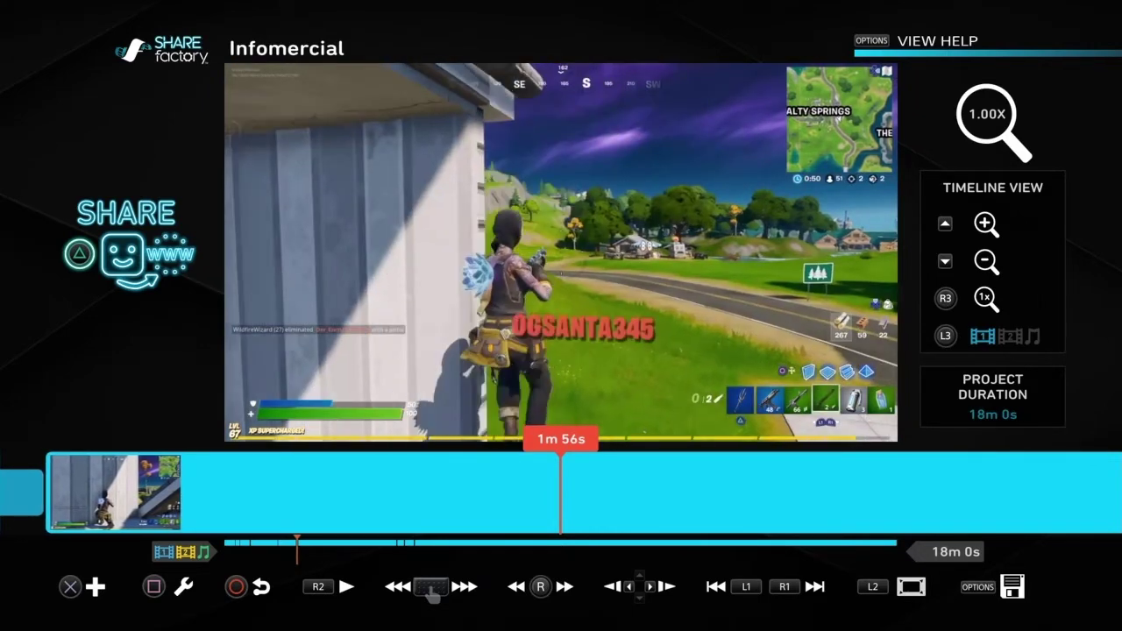
{"action": "key", "text": "Left"}
{"action": "key", "text": "Left"}
{"action": "key", "text": "Return"}
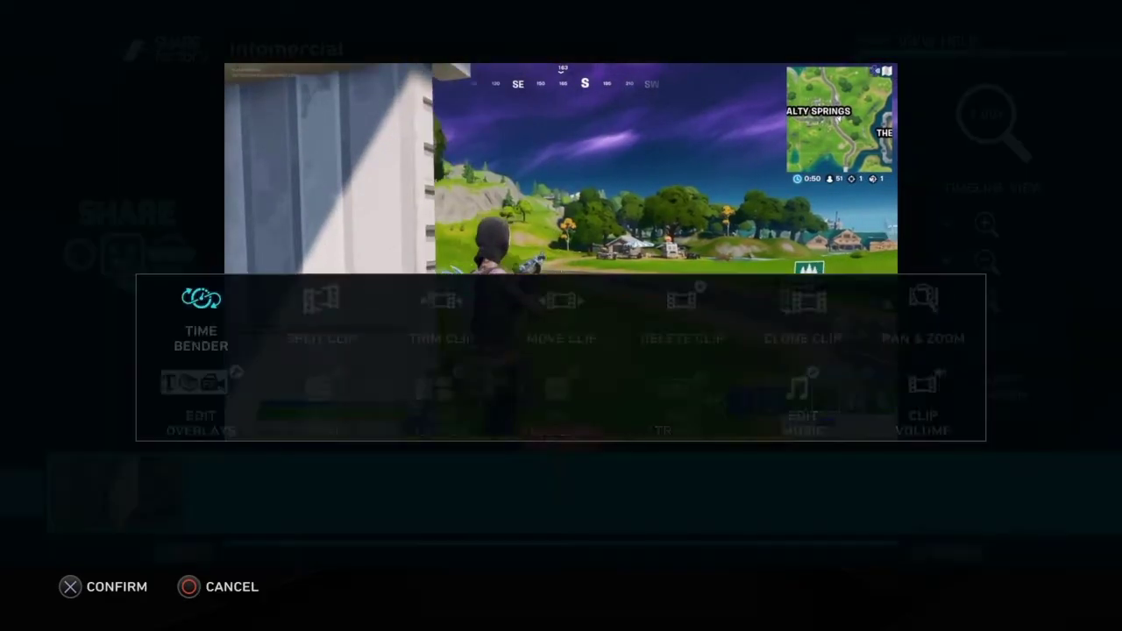
{"action": "key", "text": "Right"}
{"action": "key", "text": "Return"}
{"action": "key", "text": "Return"}
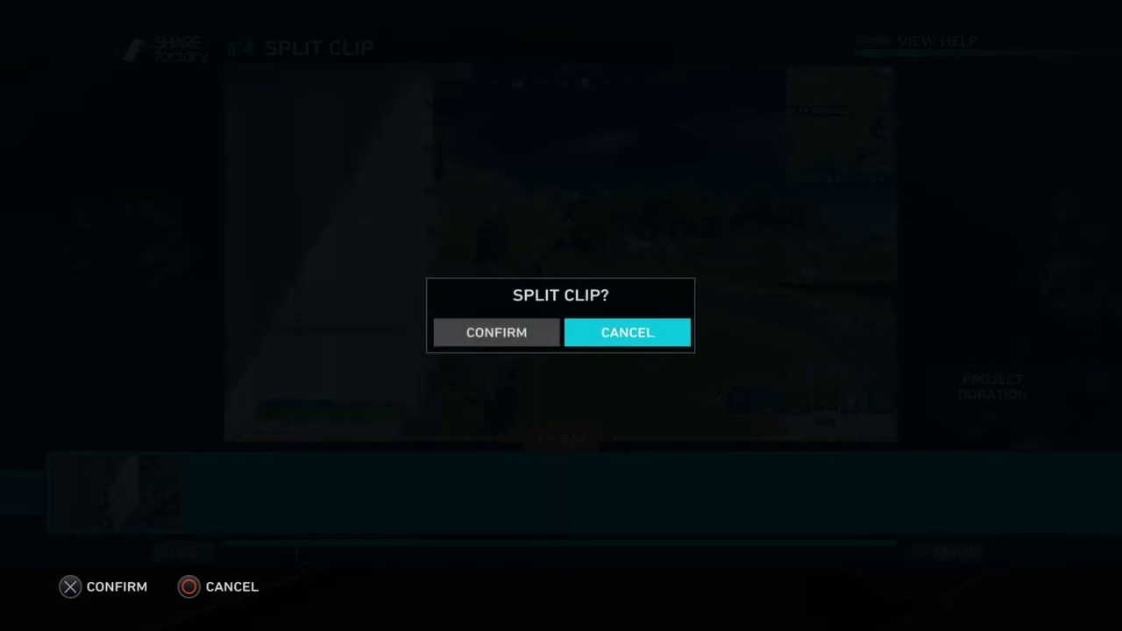
{"action": "key", "text": "Return"}
Split the clip again at 2m 1s, just after the "Eliminate opponents" notification fades out
{"action": "key", "text": "Right"}
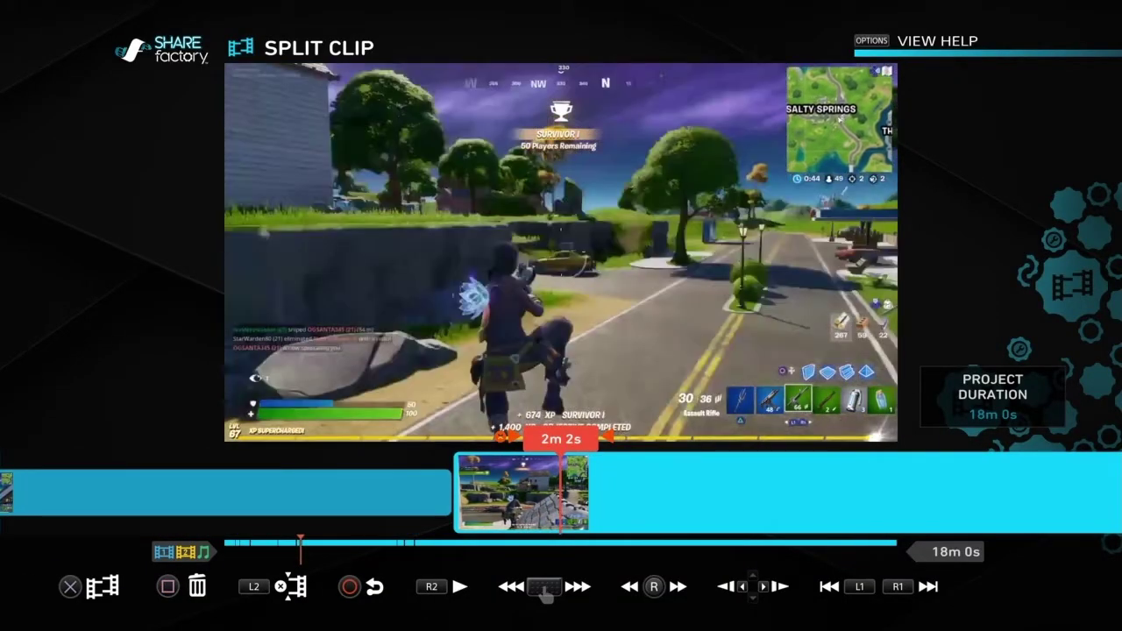
{"action": "key", "text": "Left"}
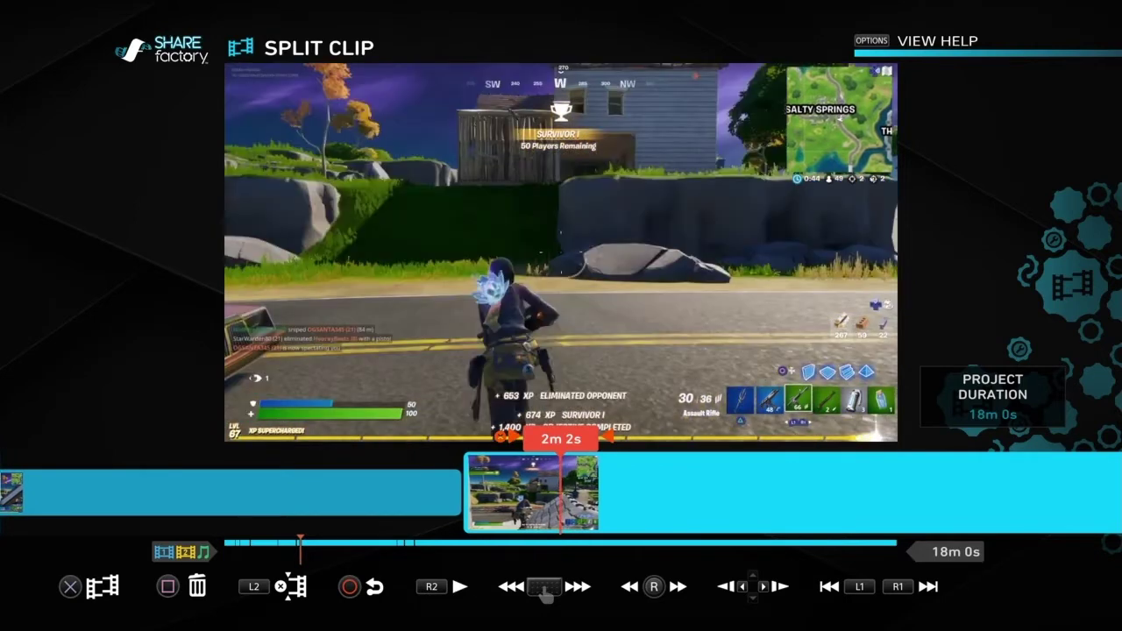
{"action": "key", "text": "Left"}
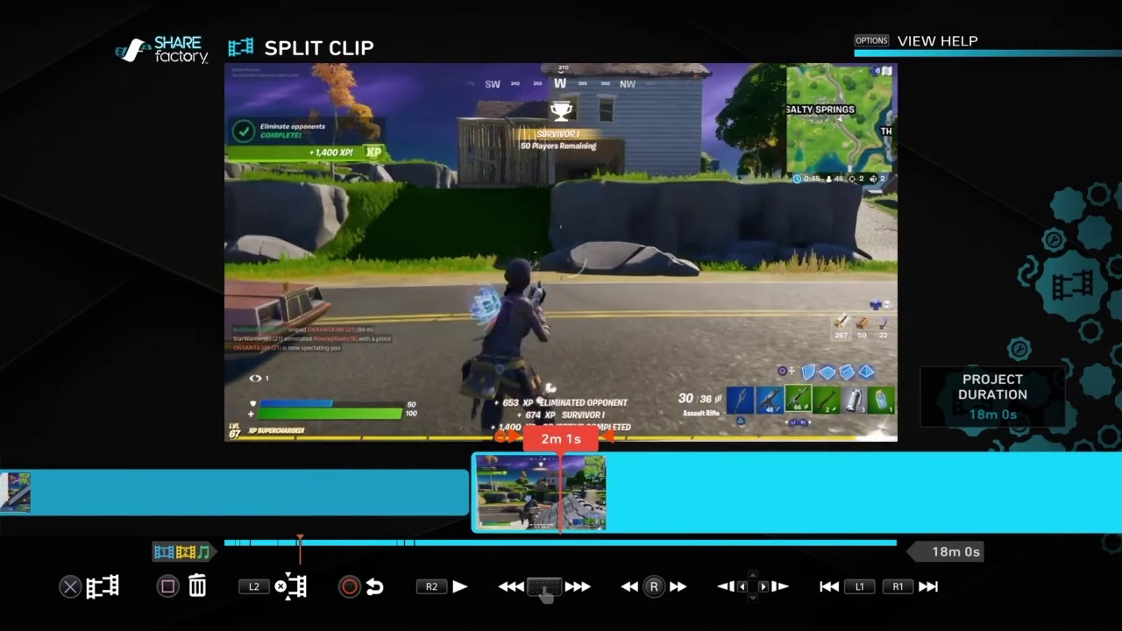
{"action": "key", "text": "Right"}
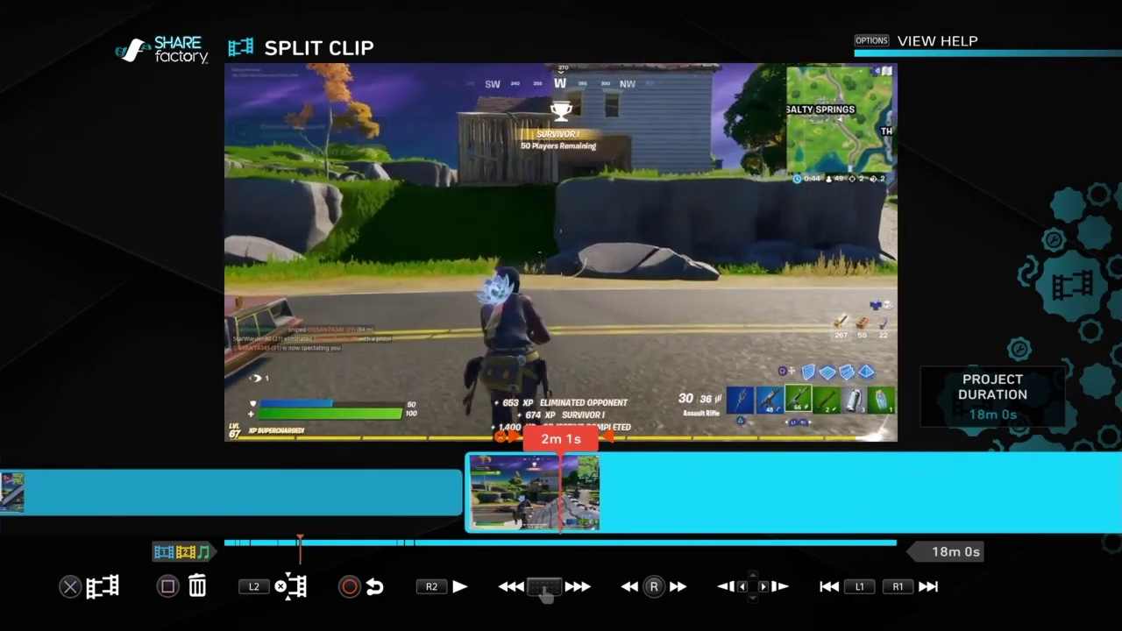
{"action": "key", "text": "Return"}
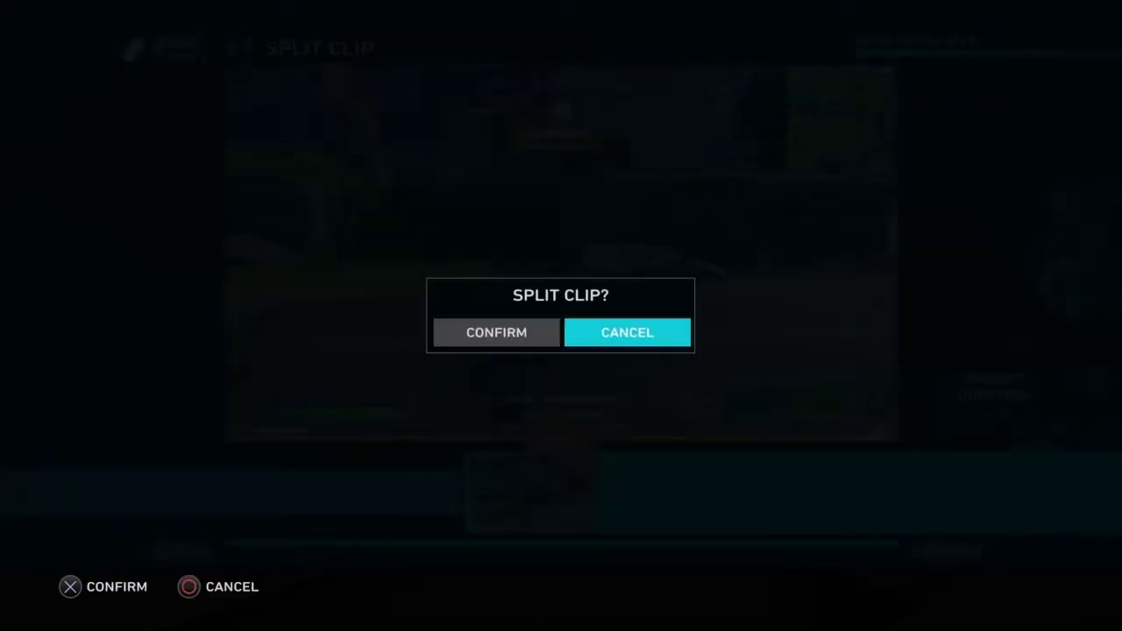
{"action": "key", "text": "Return"}
Play the isolated notification clip from its start and return to the timeline
{"action": "key", "text": "Left"}
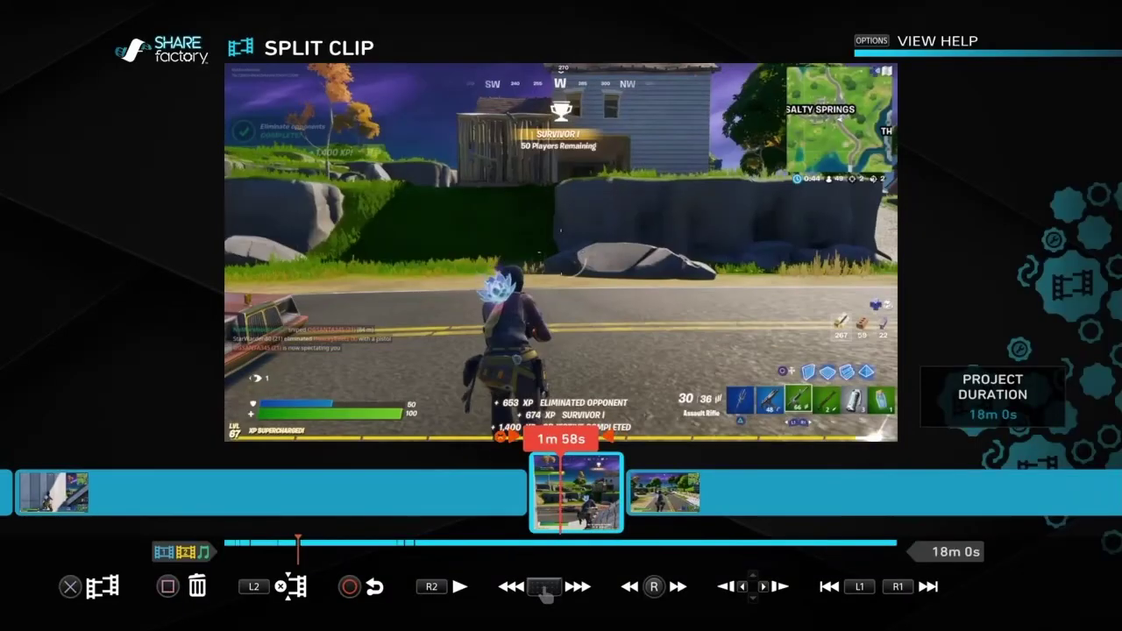
{"action": "key", "text": "Left"}
{"action": "key", "text": "Left"}
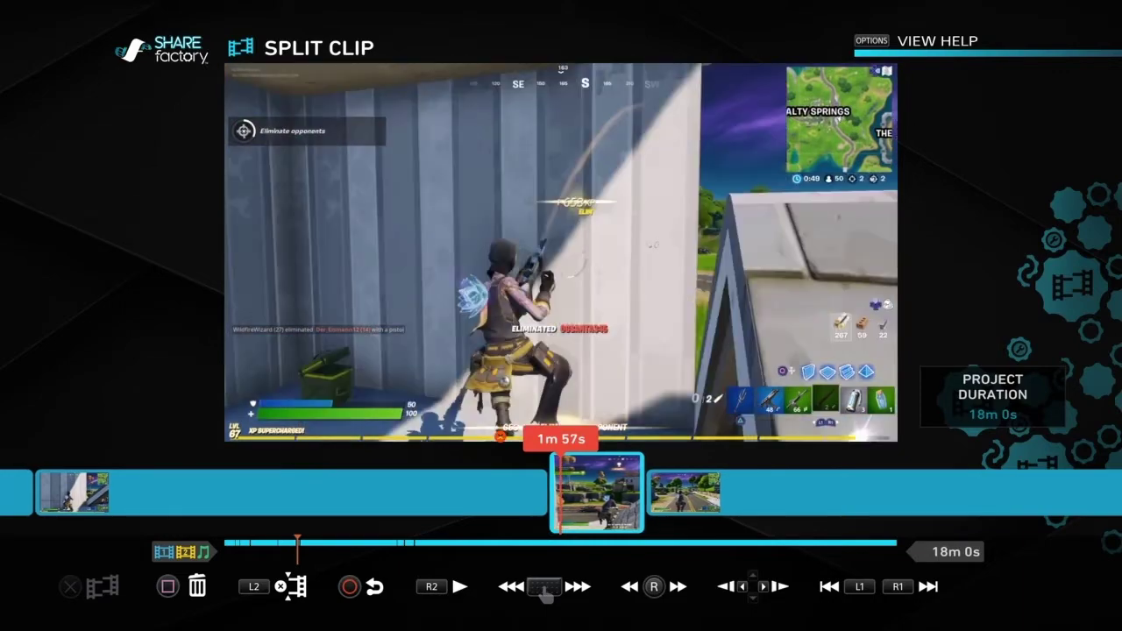
{"action": "key", "text": "space"}
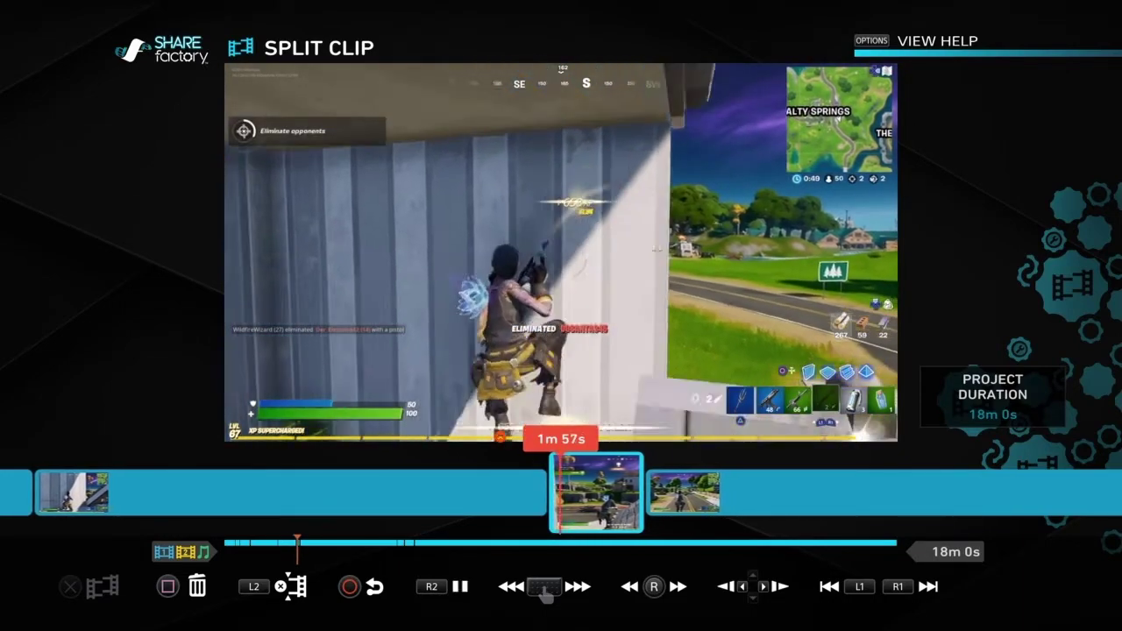
{"action": "key", "text": "space"}
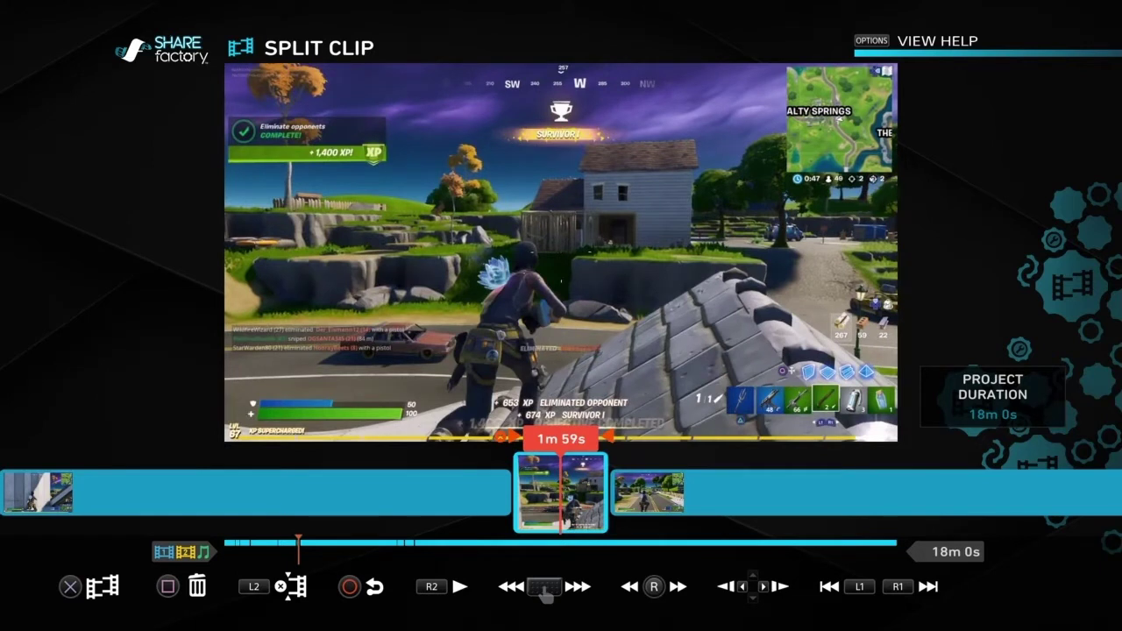
{"action": "key", "text": "Escape"}
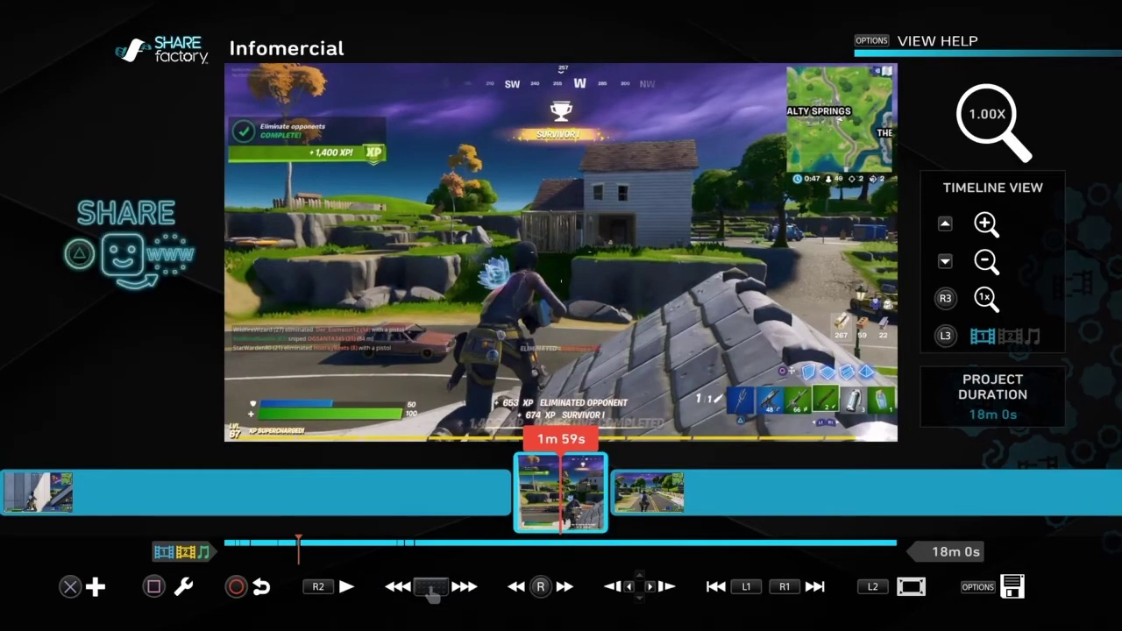
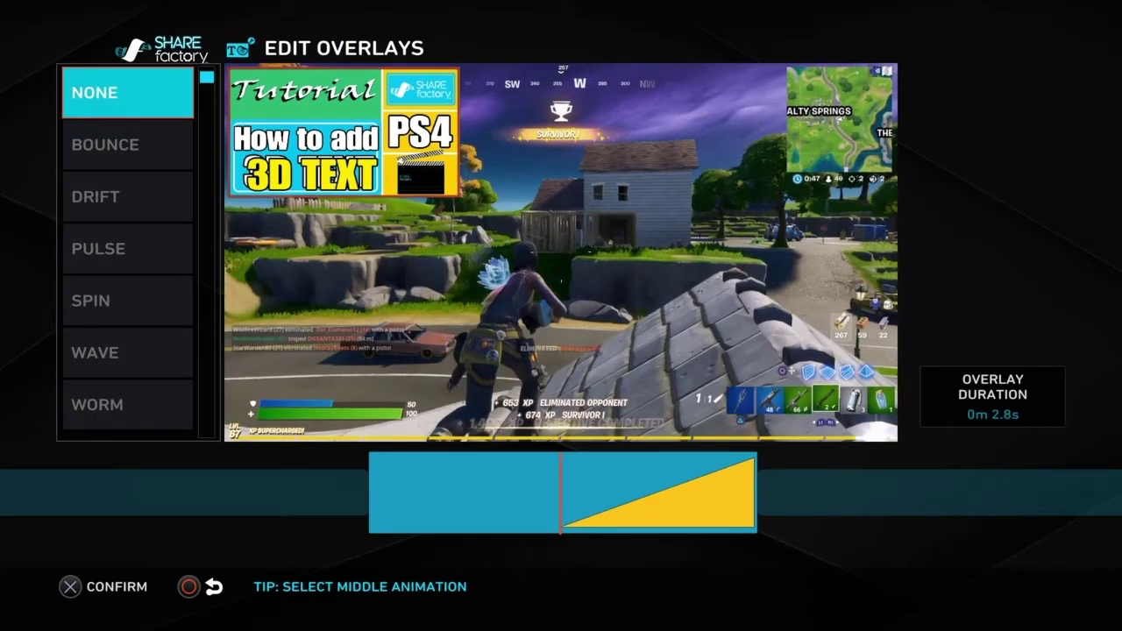
Browse the middle animations for the "How to add 3D TEXT" picture overlay and set its ending animation to Zoom Away
{"action": "key", "text": "Up"}
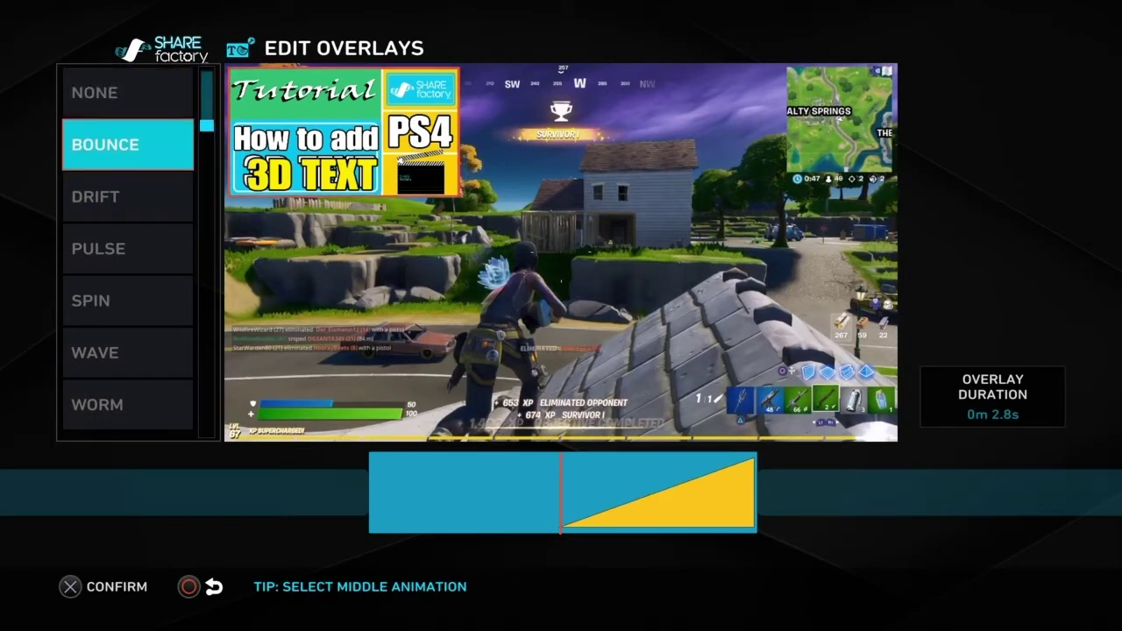
{"action": "key", "text": "Down"}
{"action": "key", "text": "Return"}
{"action": "key", "text": "Right"}
{"action": "key", "text": "Return"}
{"action": "key", "text": "Down"}
{"action": "key", "text": "Down"}
{"action": "key", "text": "Down"}
{"action": "key", "text": "Down"}
{"action": "key", "text": "Down"}
{"action": "key", "text": "Down"}
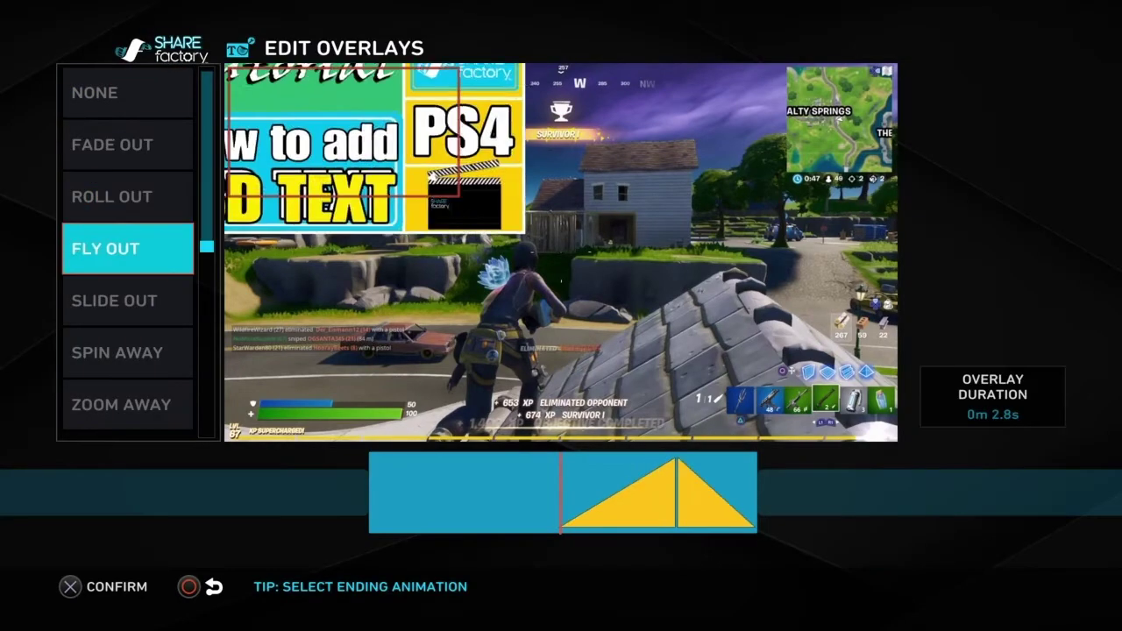
{"action": "key", "text": "Down"}
{"action": "key", "text": "Up"}
{"action": "key", "text": "Up"}
{"action": "key", "text": "Up"}
{"action": "key", "text": "Up"}
{"action": "key", "text": "Up"}
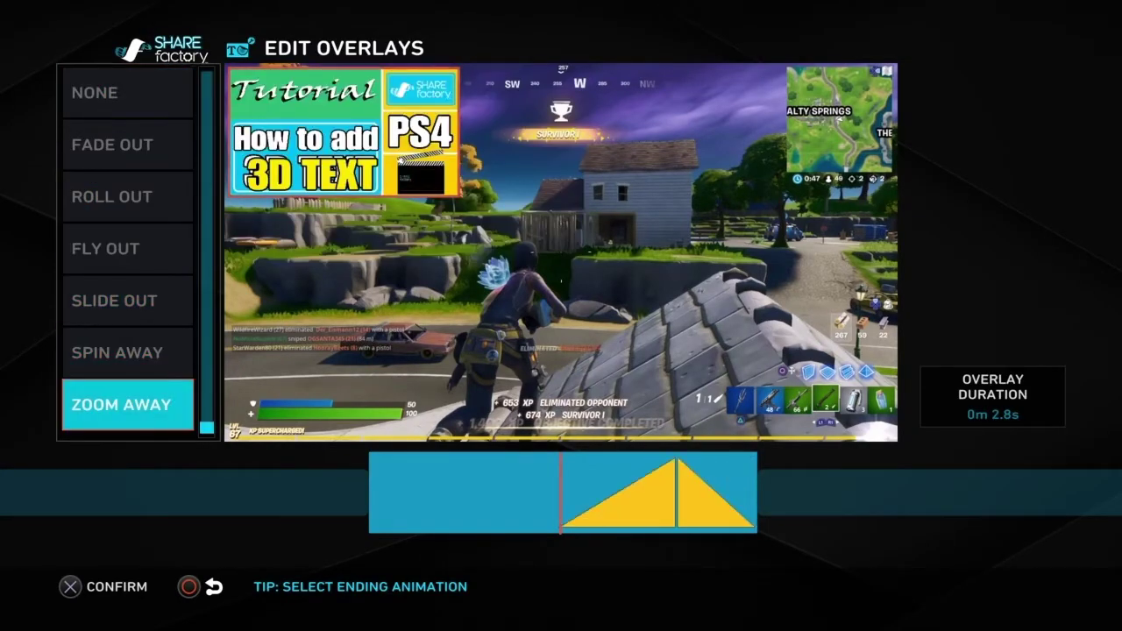
{"action": "key", "text": "Return"}
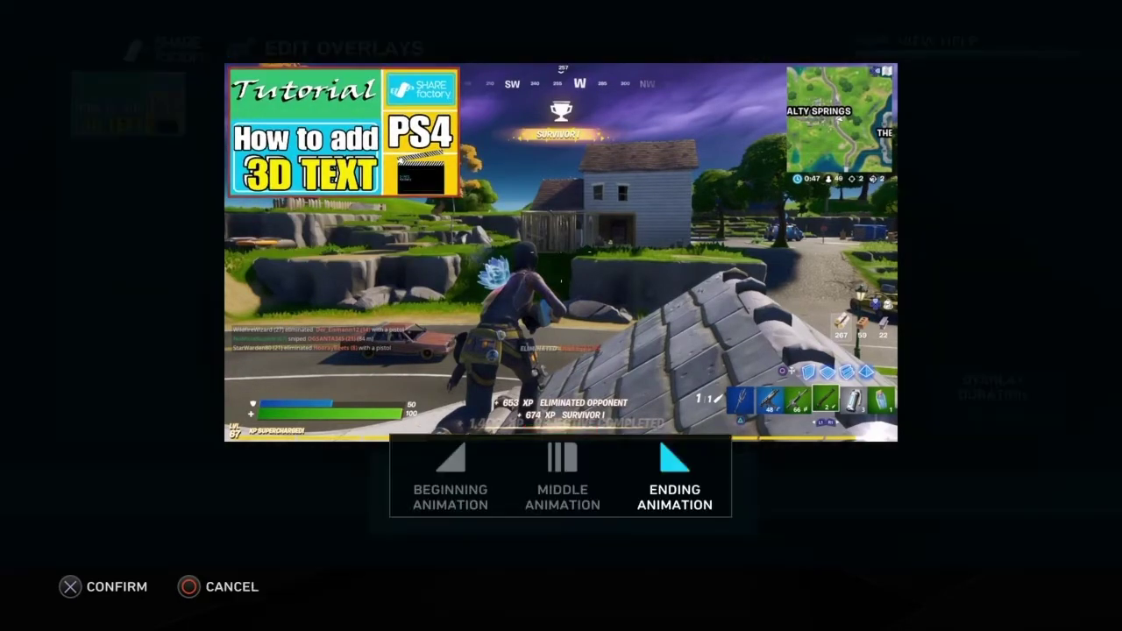
Set the "How to add 3D TEXT" picture overlay to span the whole isolated clip, from 1m 56s to 2m 2s
{"action": "key", "text": "Escape"}
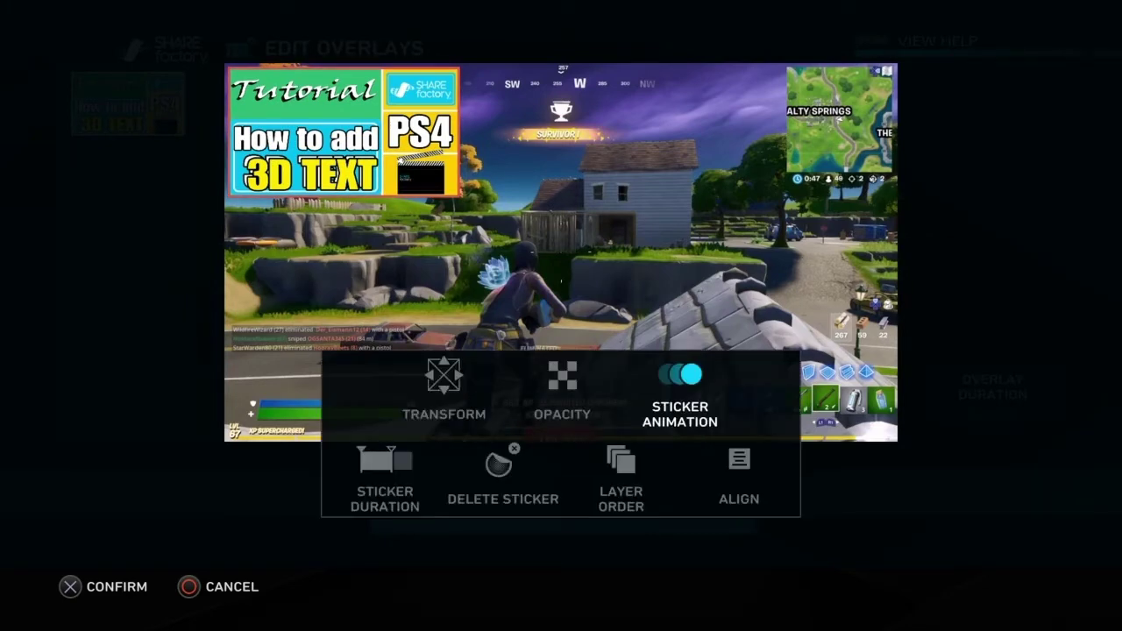
{"action": "key", "text": "Return"}
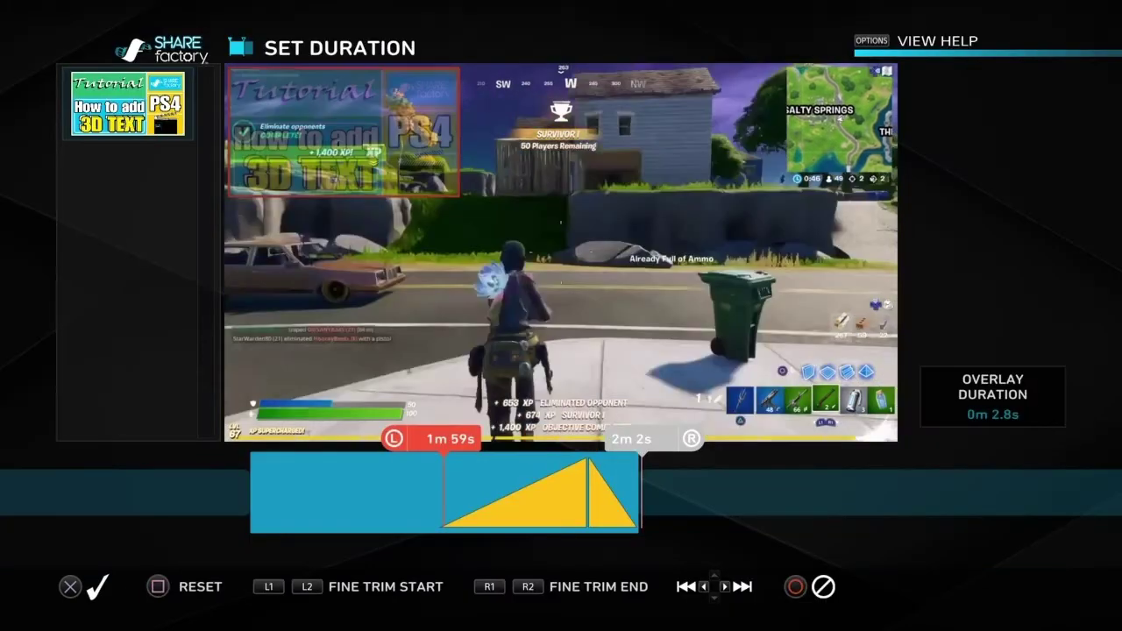
{"action": "key", "text": "Left"}
{"action": "key", "text": "Left"}
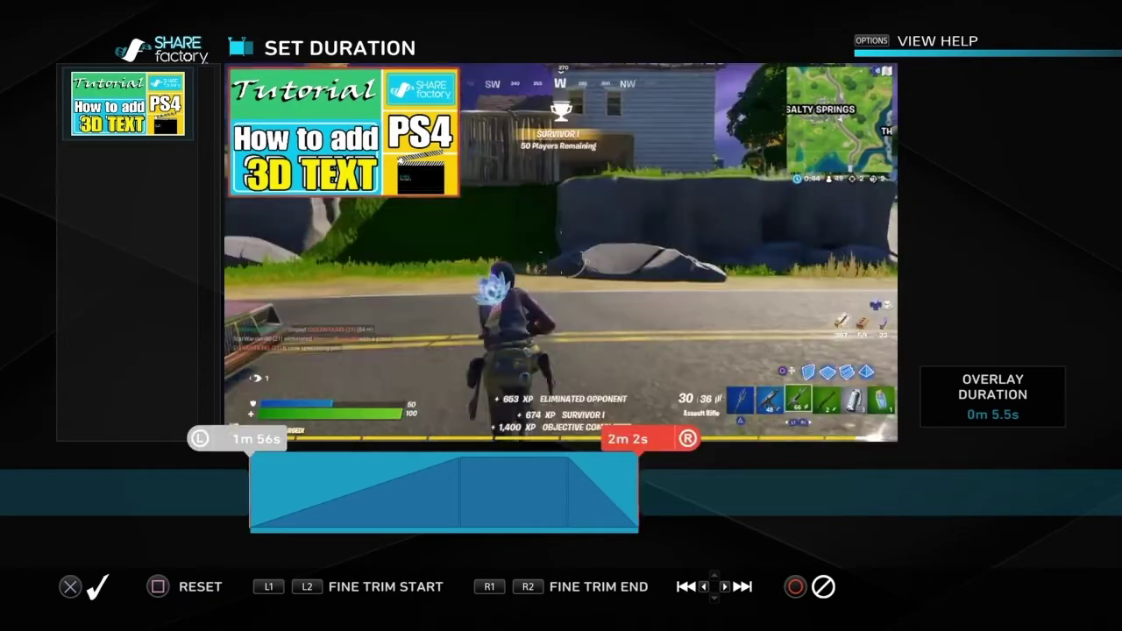
{"action": "key", "text": "Right"}
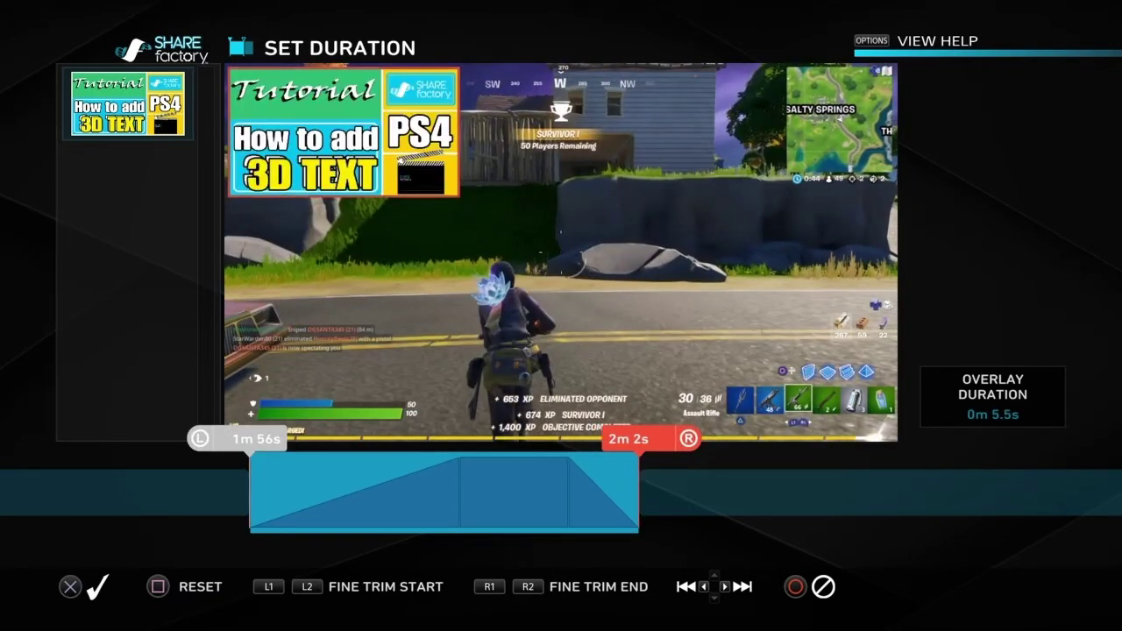
{"action": "key", "text": "Return"}
{"action": "key", "text": "Escape"}
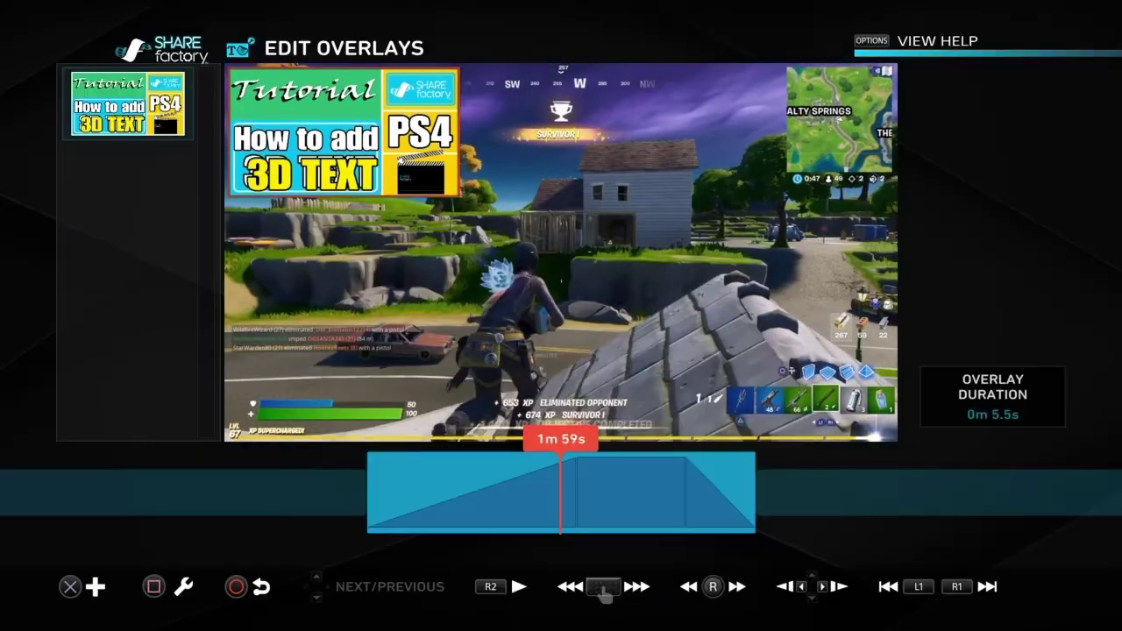
Return to the timeline and play the isolated clip to review the animated picture overlay covering the notification
{"action": "key", "text": "Escape"}
{"action": "key", "text": "Left"}
{"action": "key", "text": "Left"}
{"action": "key", "text": "Left"}
{"action": "key", "text": "space"}
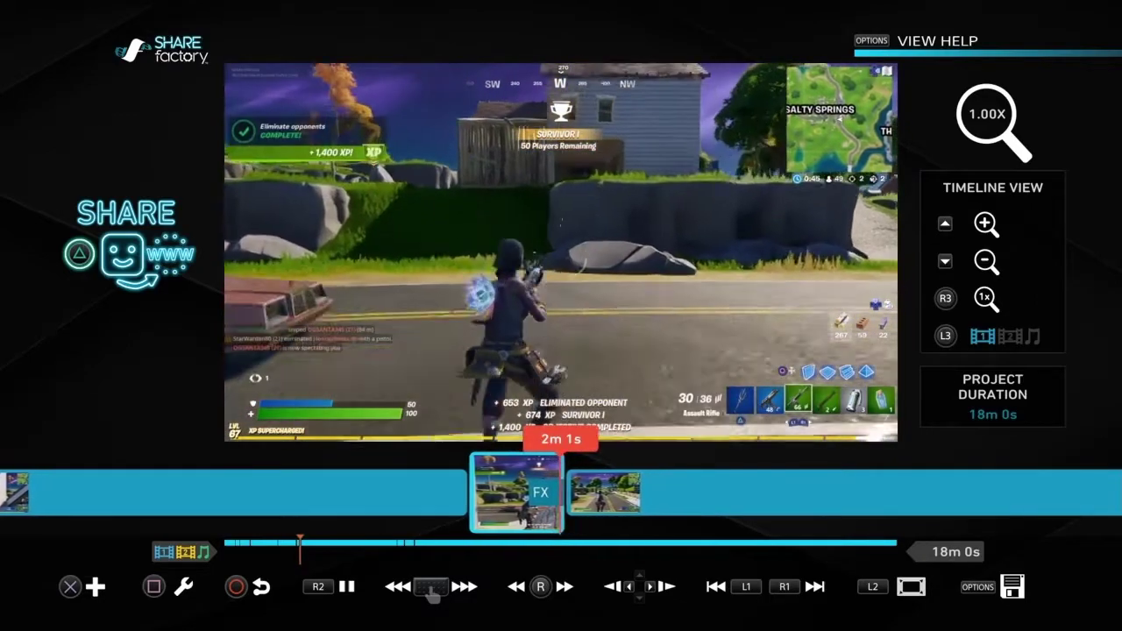
{"action": "key", "text": "Left"}
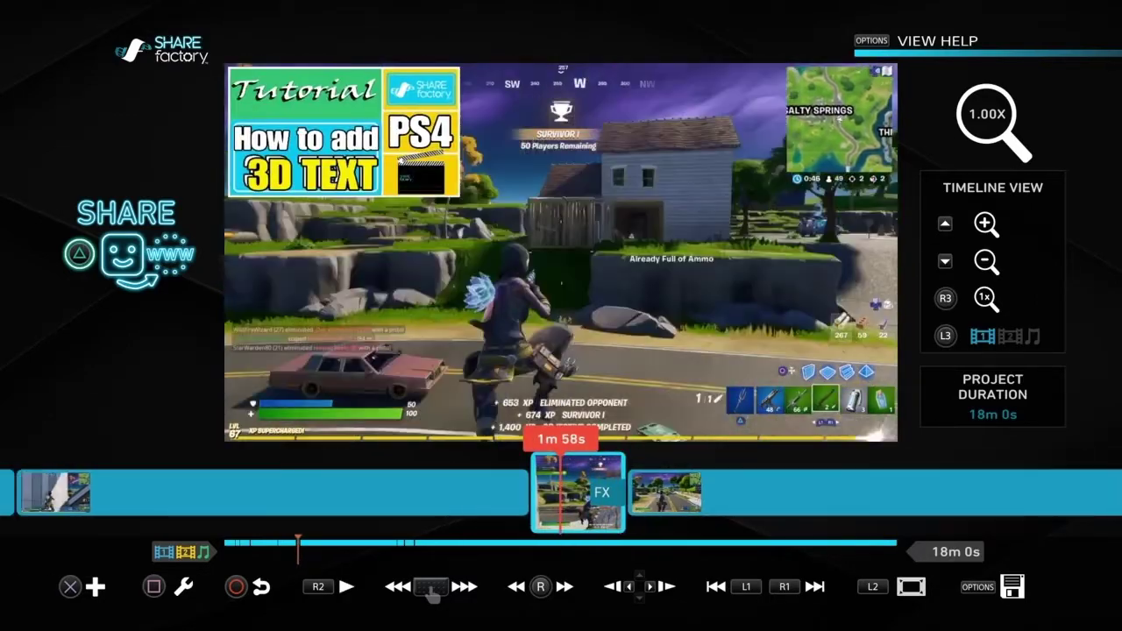
Edit the picture overlay on the isolated clip and remove its ending animation
{"action": "key", "text": "Return"}
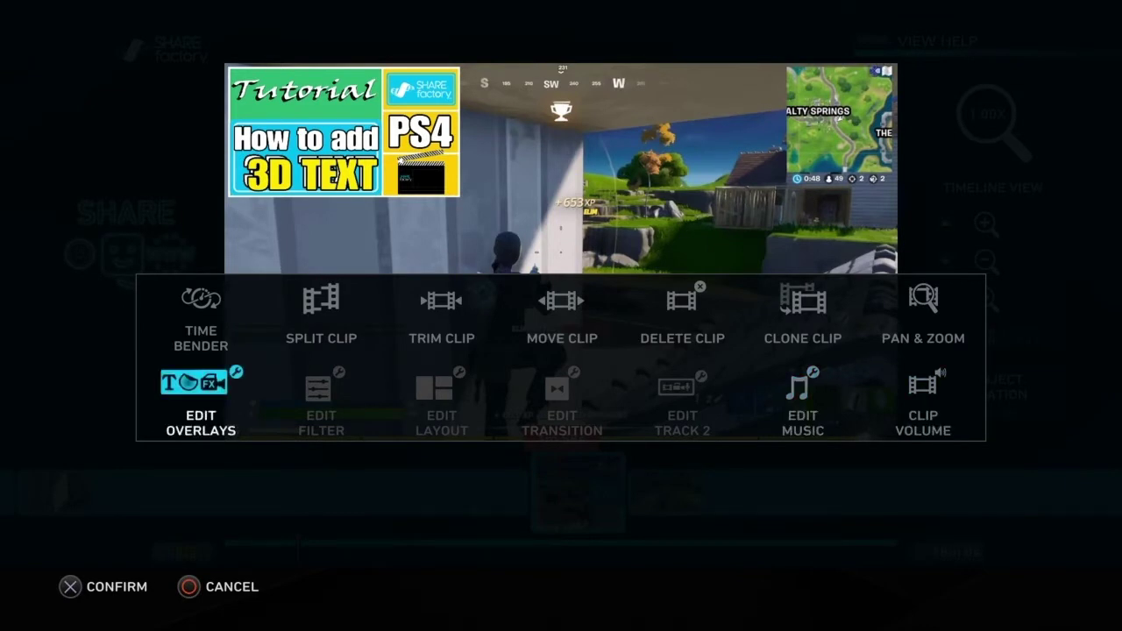
{"action": "key", "text": "Return"}
{"action": "key", "text": "Return"}
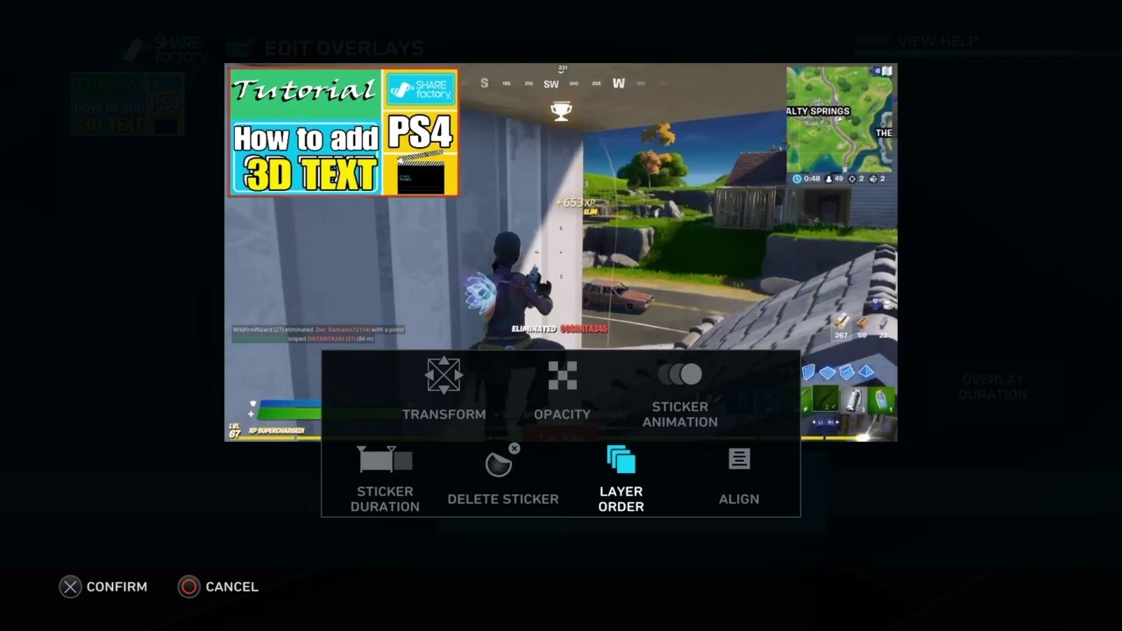
{"action": "key", "text": "Return"}
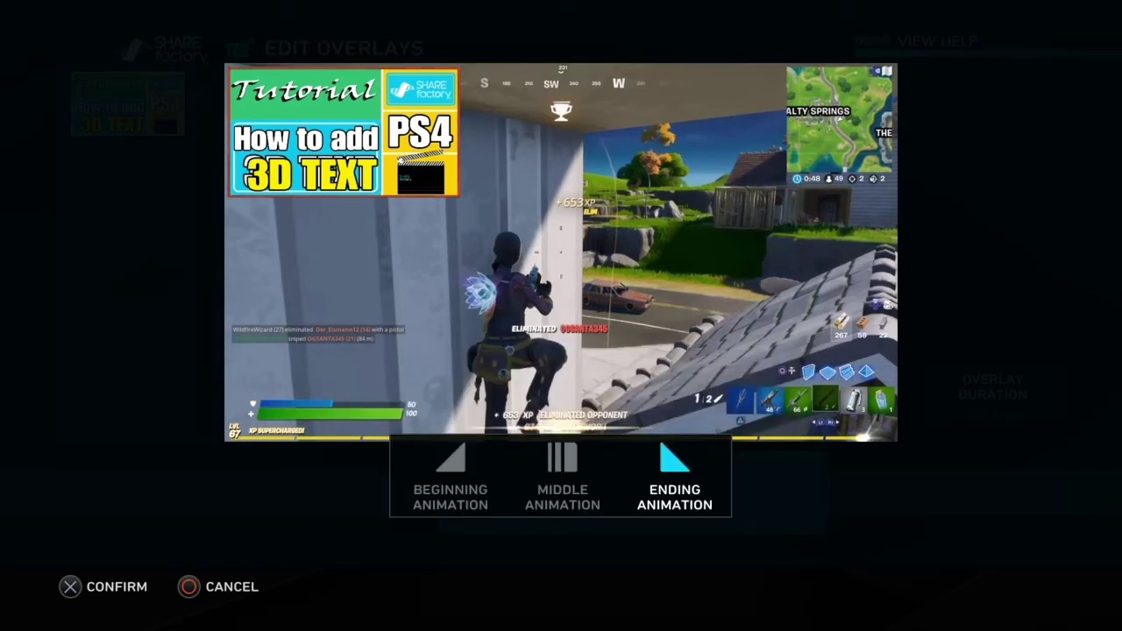
{"action": "key", "text": "Return"}
{"action": "key", "text": "Up"}
{"action": "key", "text": "Return"}
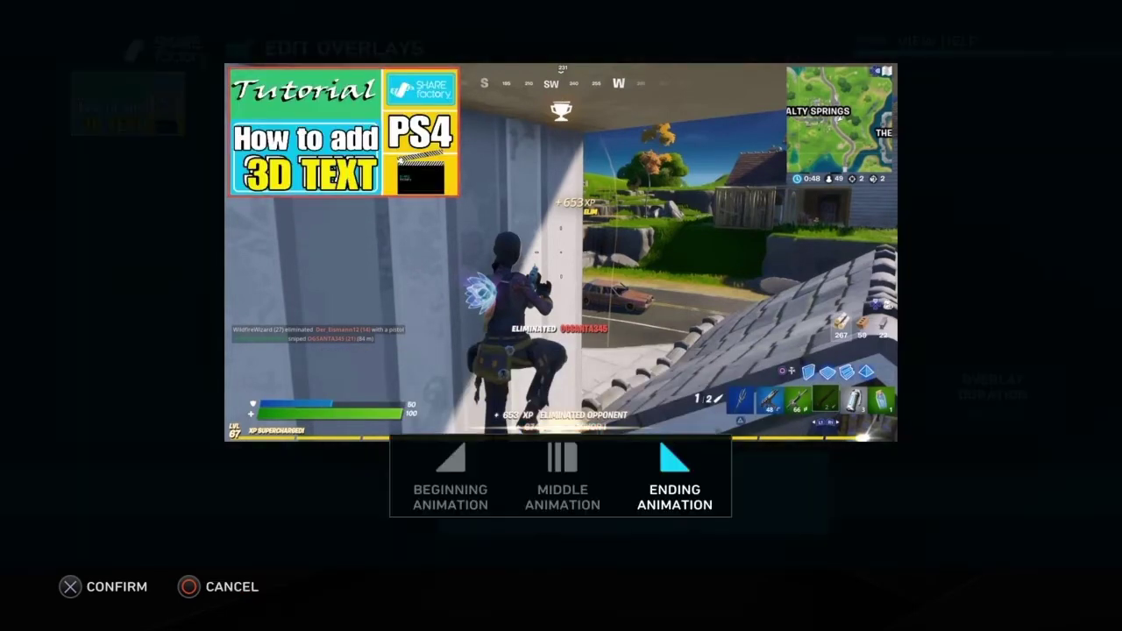
Set the picture overlay's beginning animation to None
{"action": "key", "text": "Left"}
{"action": "key", "text": "Return"}
{"action": "key", "text": "Up"}
{"action": "key", "text": "Up"}
{"action": "key", "text": "Up"}
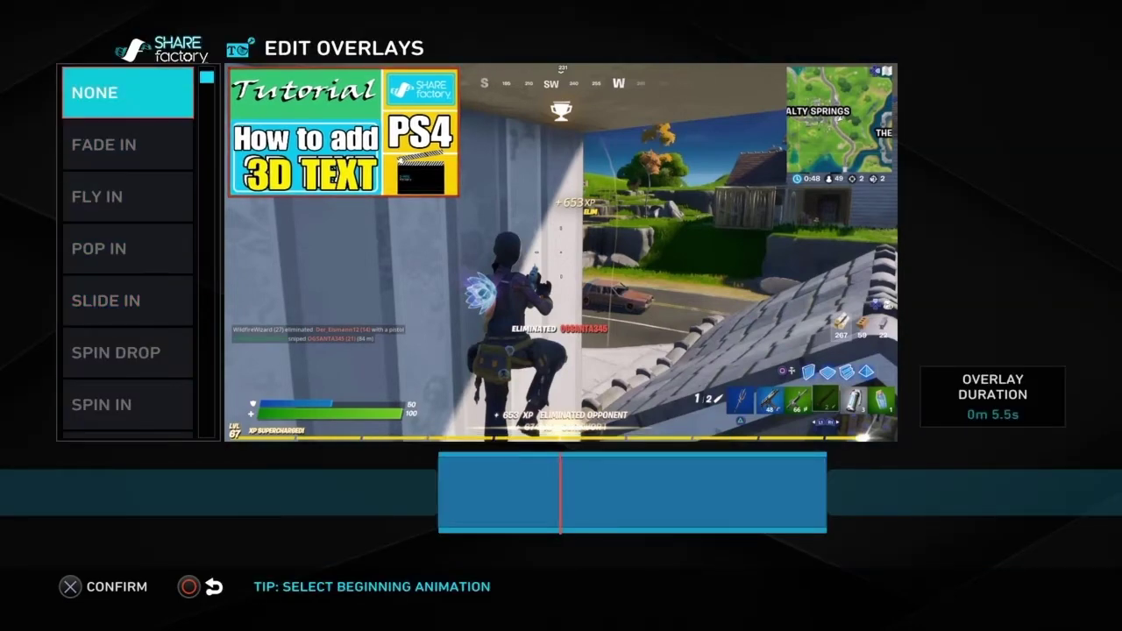
{"action": "key", "text": "Return"}
{"action": "key", "text": "Escape"}
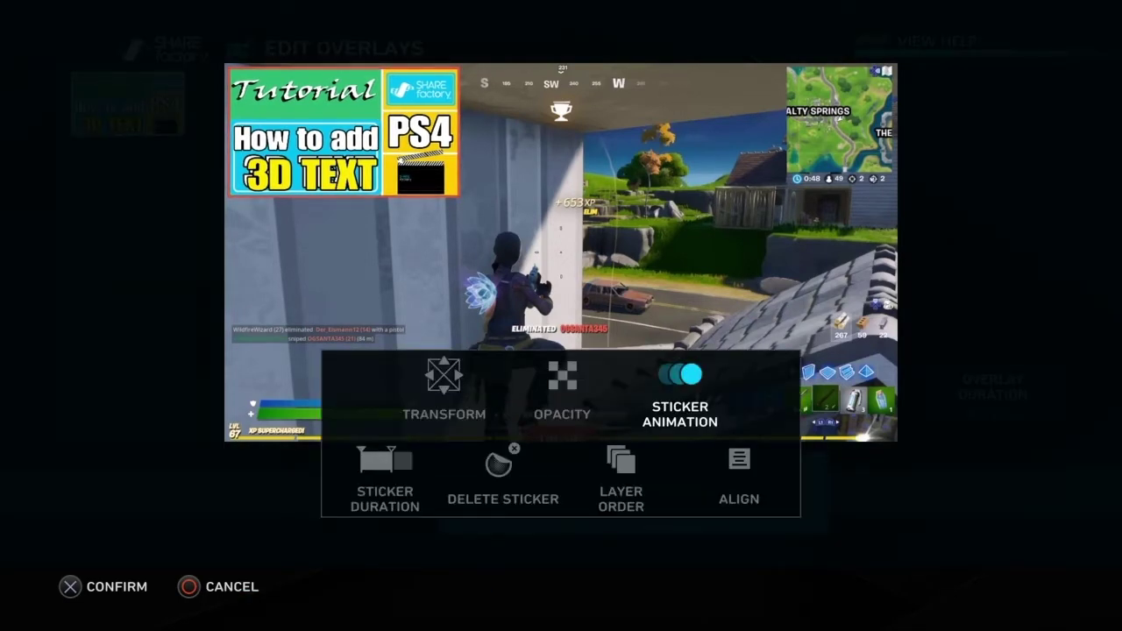
Preview the unanimated picture overlay, then return to the timeline and stop playback at 2m 4s
{"action": "key", "text": "Escape"}
{"action": "key", "text": "space"}
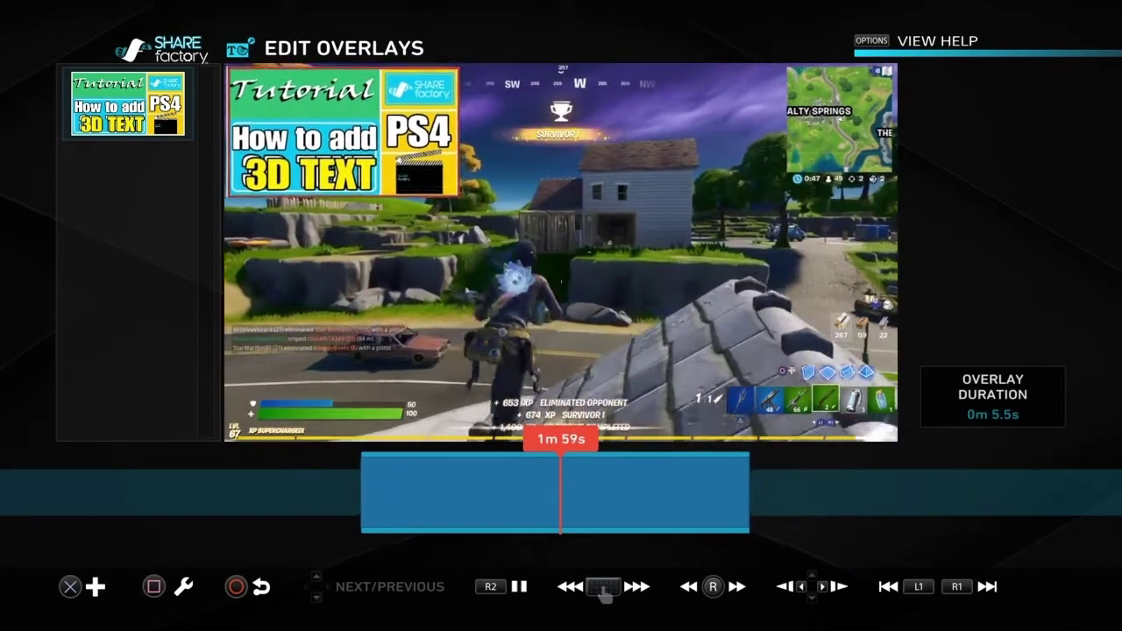
{"action": "key", "text": "Escape"}
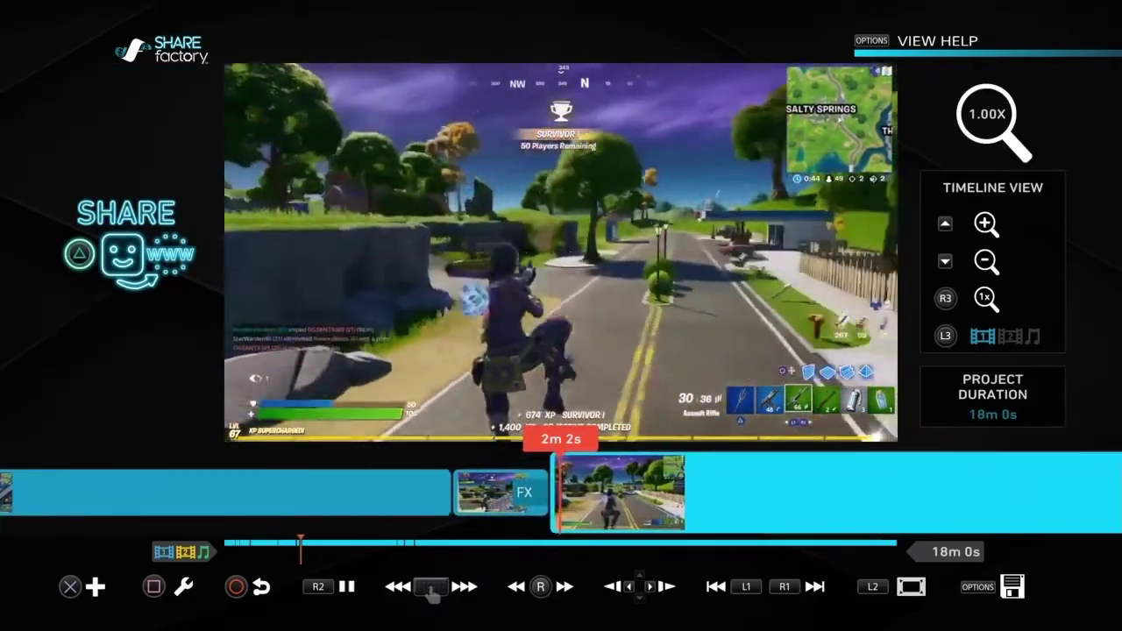
{"action": "key", "text": "space"}
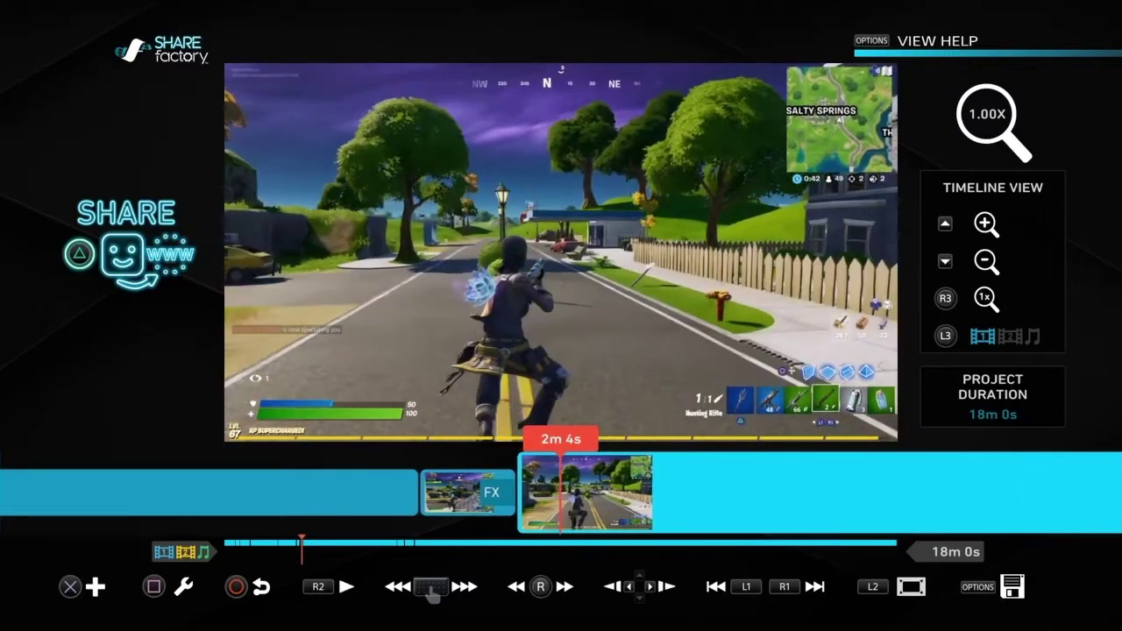
Go to the clip starting at 4m 38s and play it until the "Deal damage with Sniper Rifles" notification shows
{"action": "key", "text": "Page_Down"}
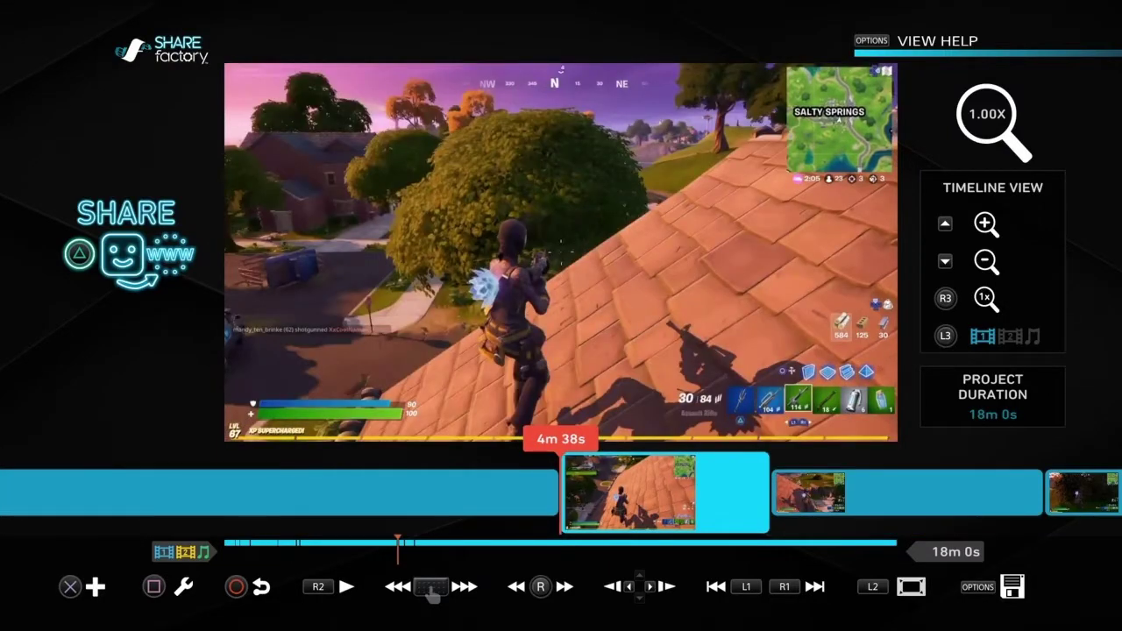
{"action": "key", "text": "space"}
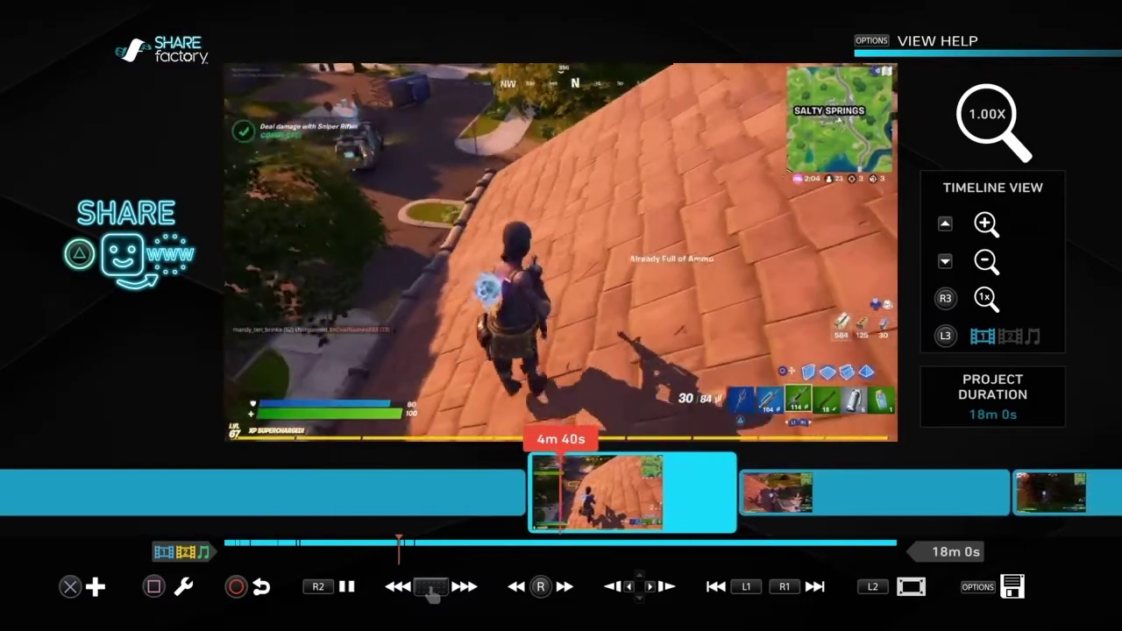
{"action": "key", "text": "space"}
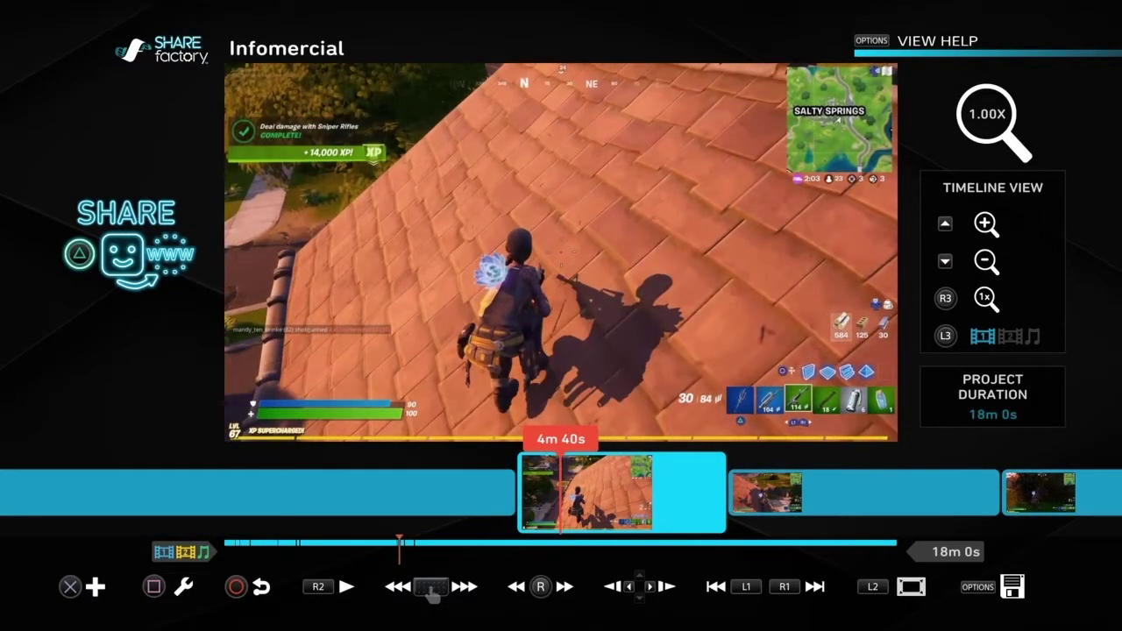
Apply the layout that blacks out the notification side and keeps the minimap side of the clip, and play the result
{"action": "key", "text": "Return"}
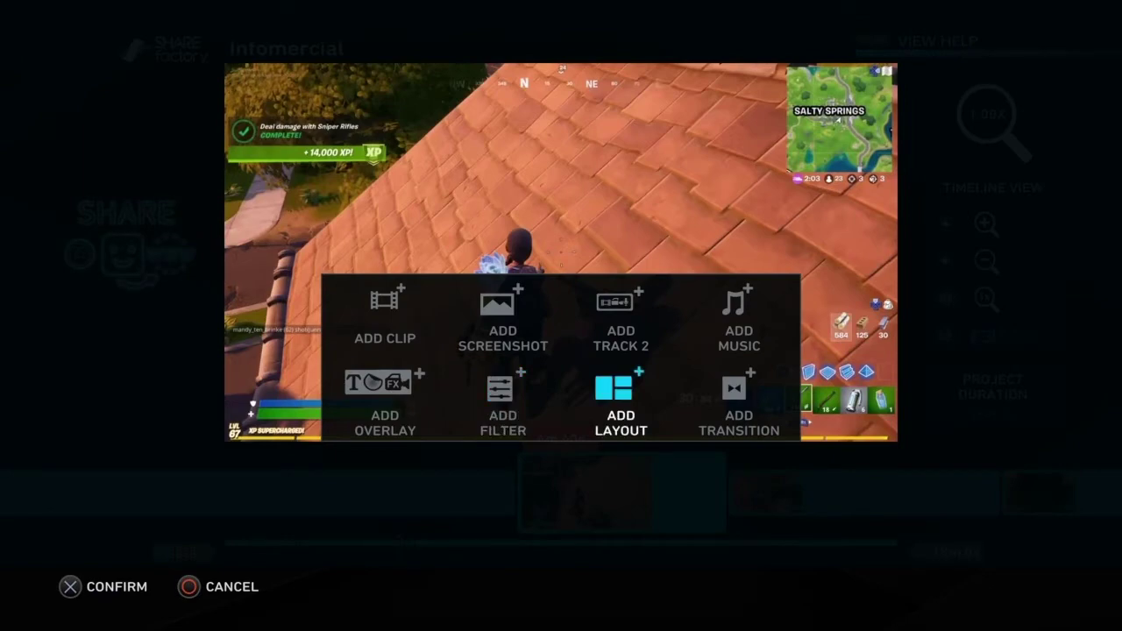
{"action": "key", "text": "Return"}
{"action": "key", "text": "Down"}
{"action": "key", "text": "Down"}
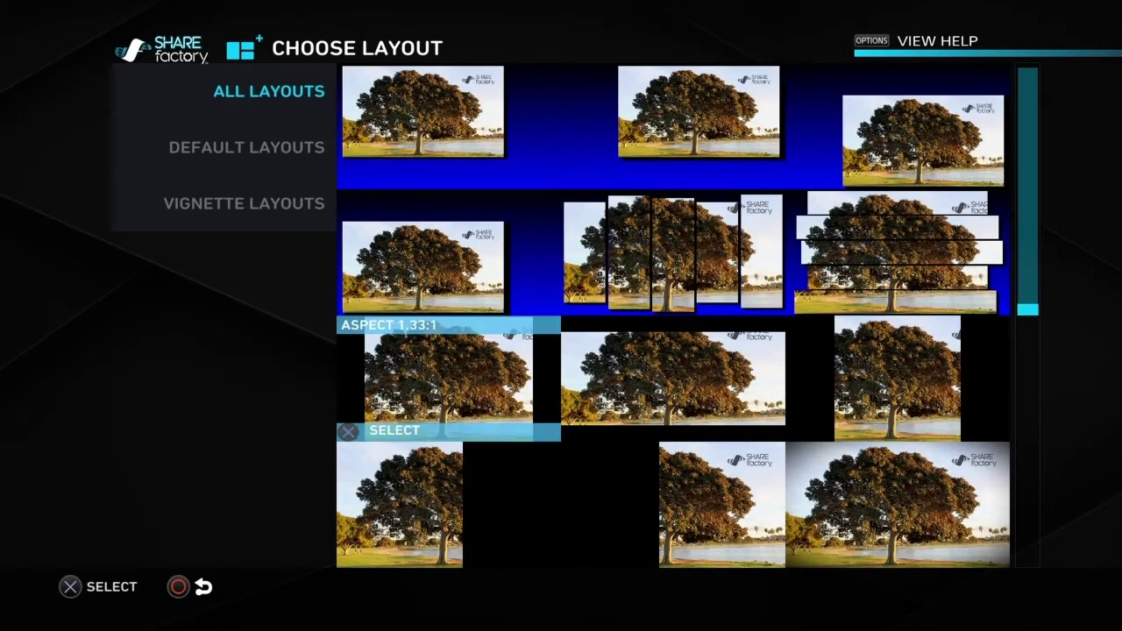
{"action": "key", "text": "Down"}
{"action": "key", "text": "Right"}
{"action": "key", "text": "Return"}
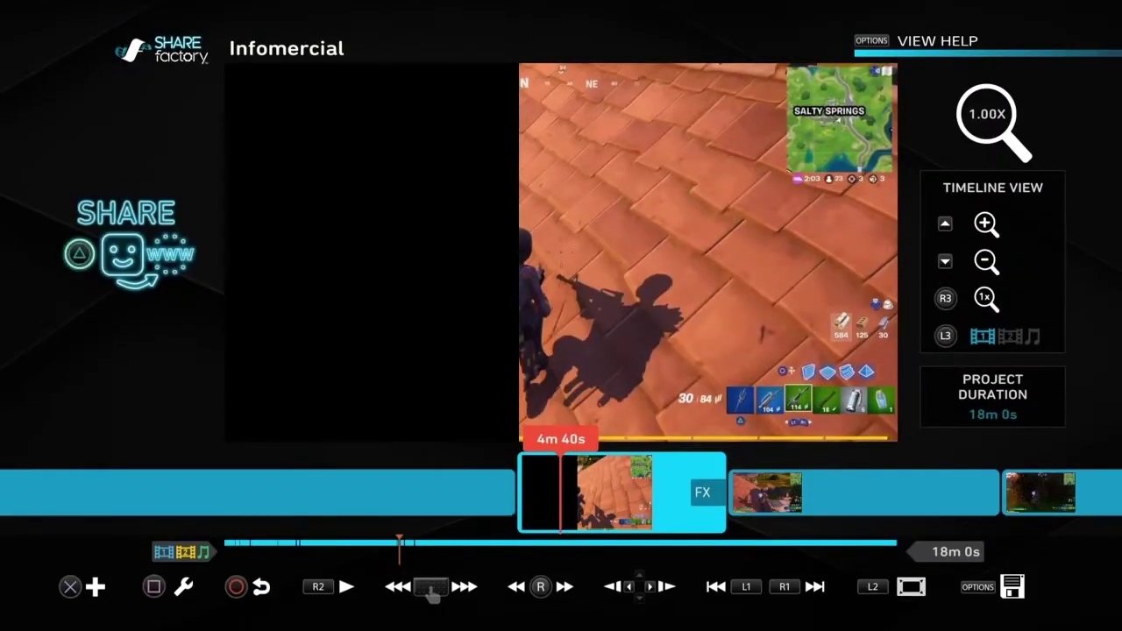
{"action": "key", "text": "space"}
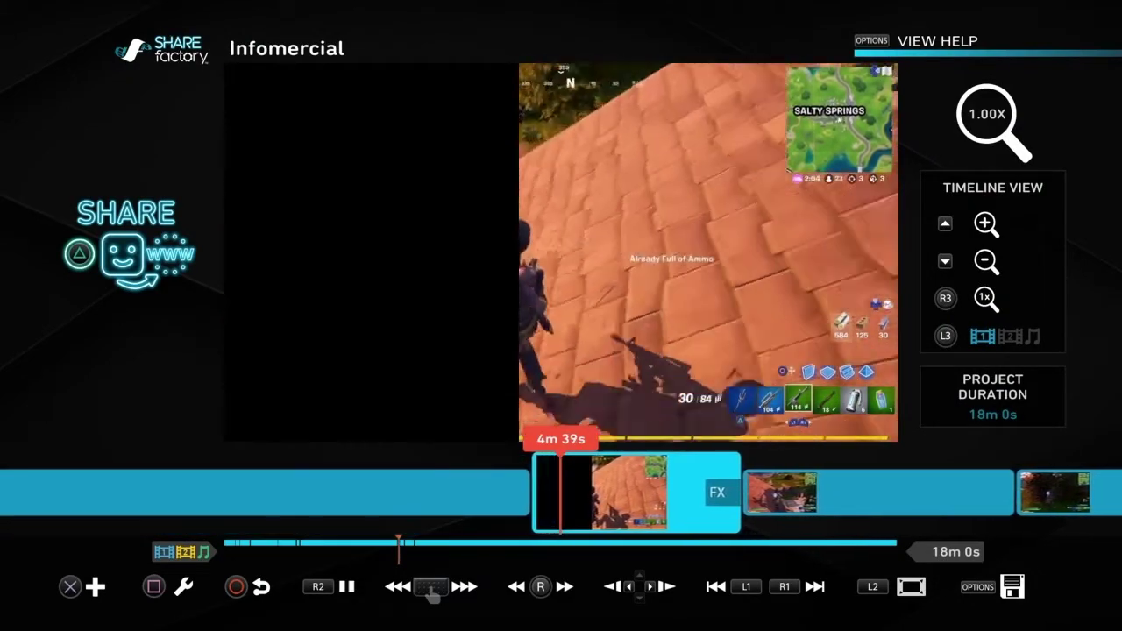
Add white text overlays reading "Please", "Like", "&" and "Subscribe", stacked in the clip's black area
{"action": "key", "text": "Return"}
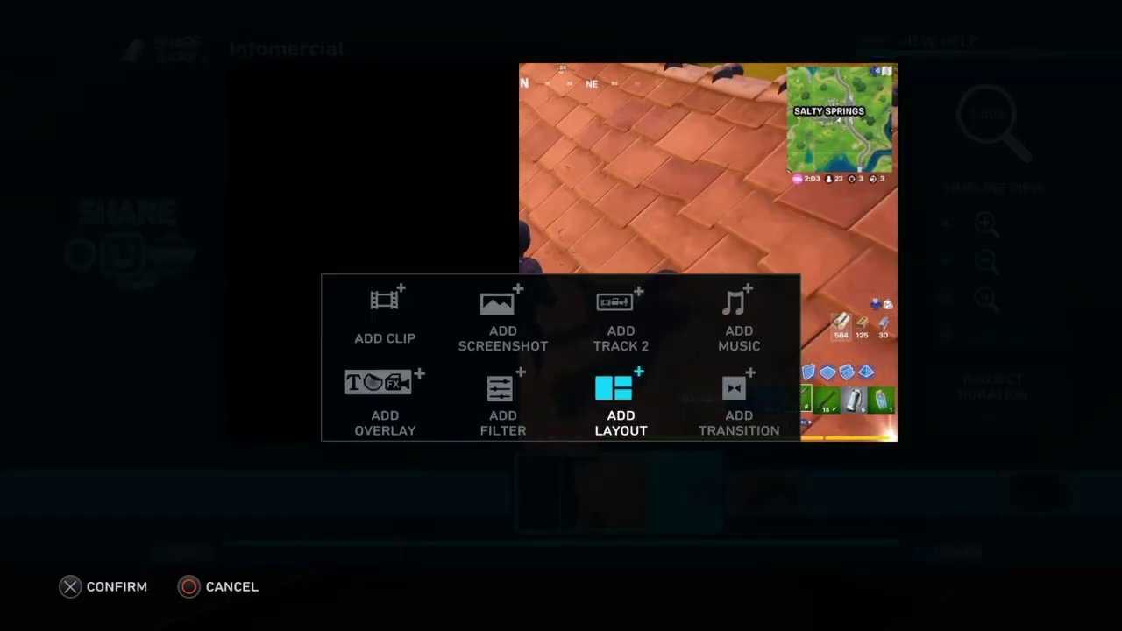
{"action": "key", "text": "Return"}
{"action": "key", "text": "Up"}
{"action": "key", "text": "Up"}
{"action": "key", "text": "Down"}
{"action": "key", "text": "Down"}
{"action": "key", "text": "Down"}
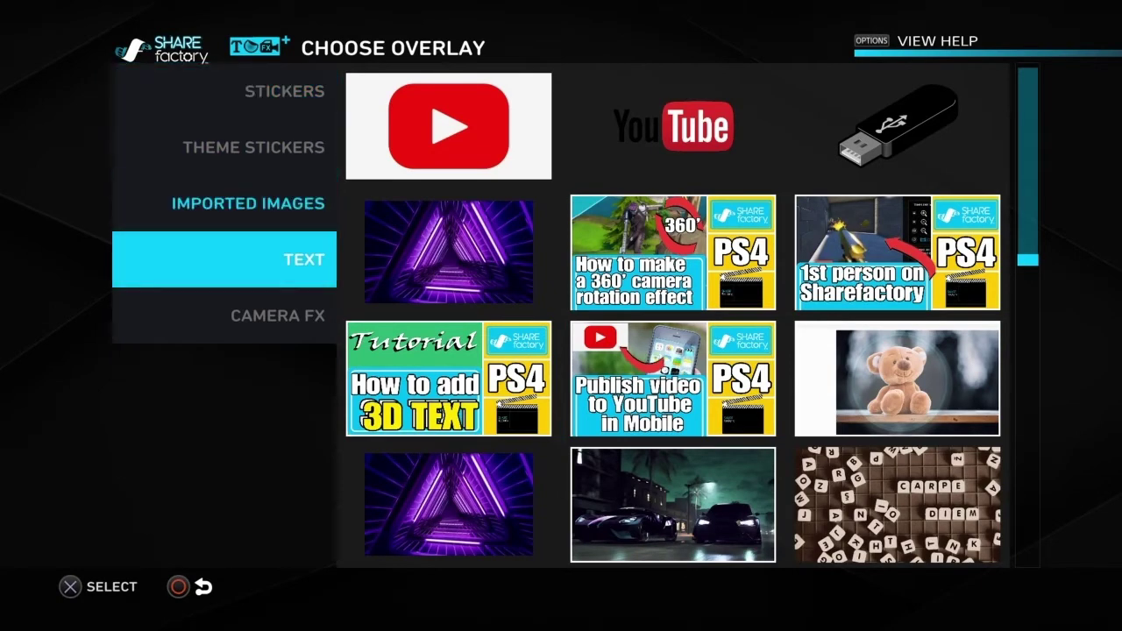
{"action": "key", "text": "Right"}
{"action": "key", "text": "Down"}
{"action": "key", "text": "Return"}
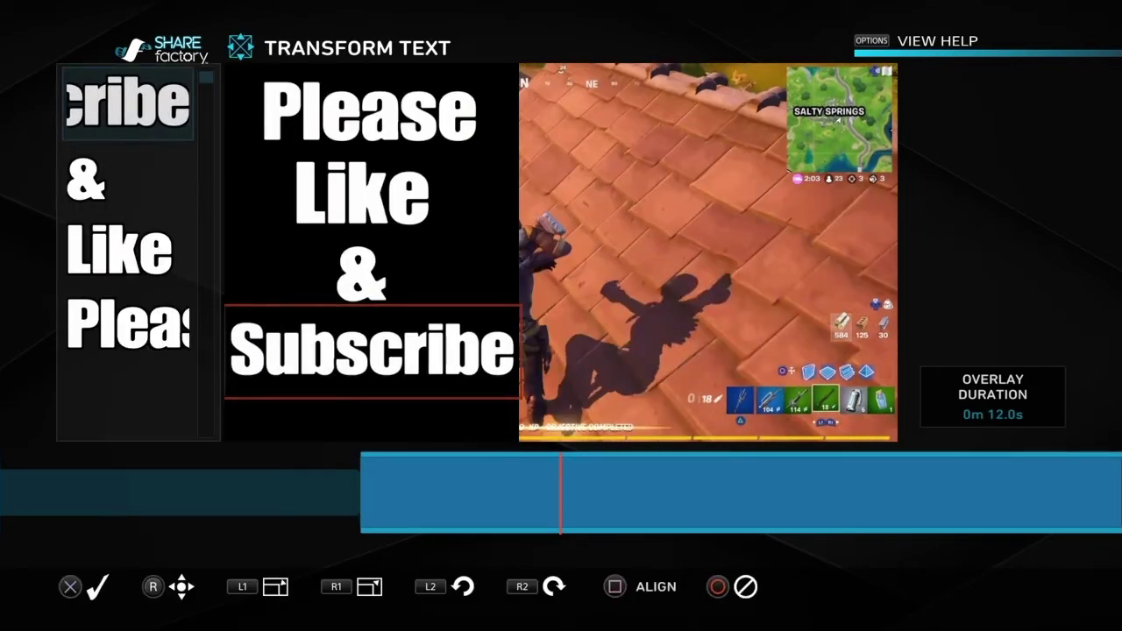
{"action": "key", "text": "Return"}
{"action": "key", "text": "Escape"}
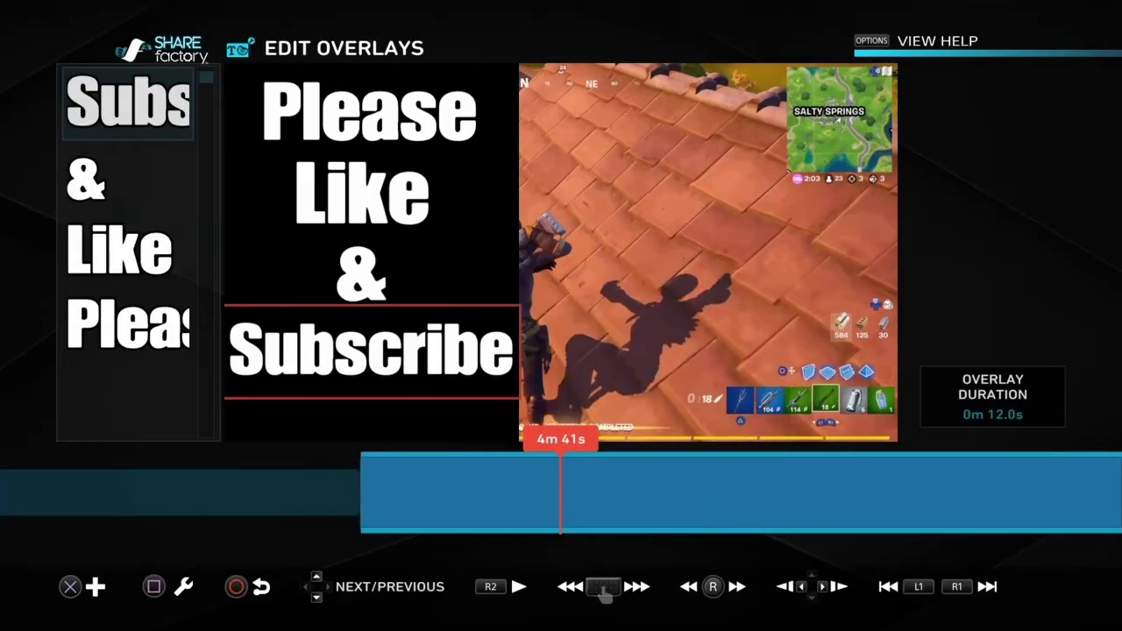
Play the clip with its text overlays and continue through the following clip, stopping at 4m 59s
{"action": "key", "text": "Escape"}
{"action": "key", "text": "Left"}
{"action": "key", "text": "space"}
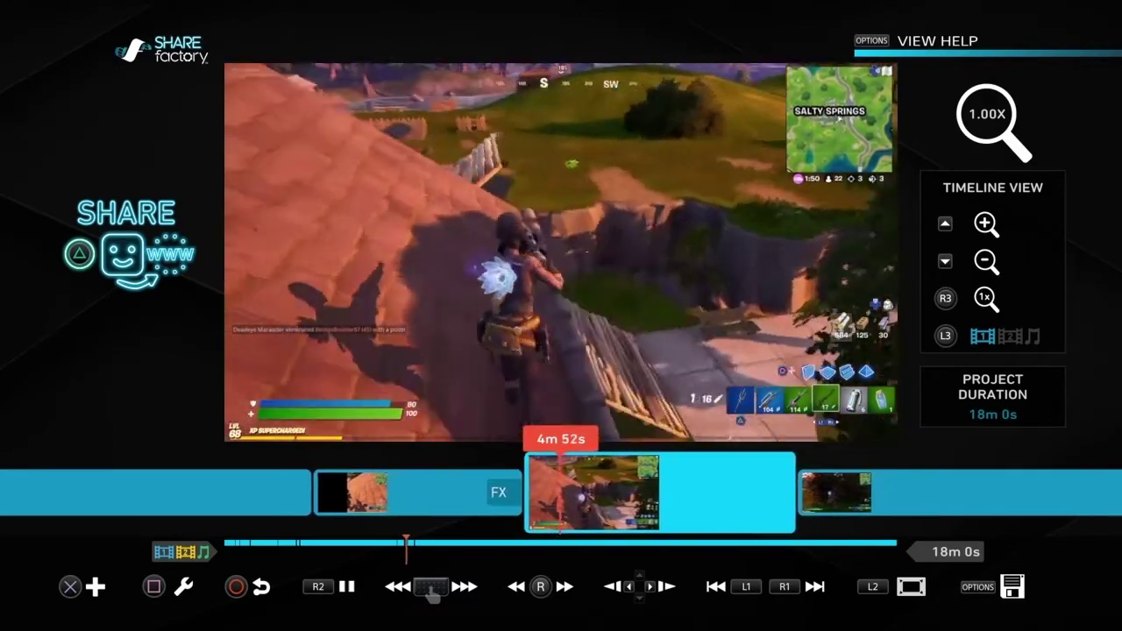
{"action": "key", "text": "space"}
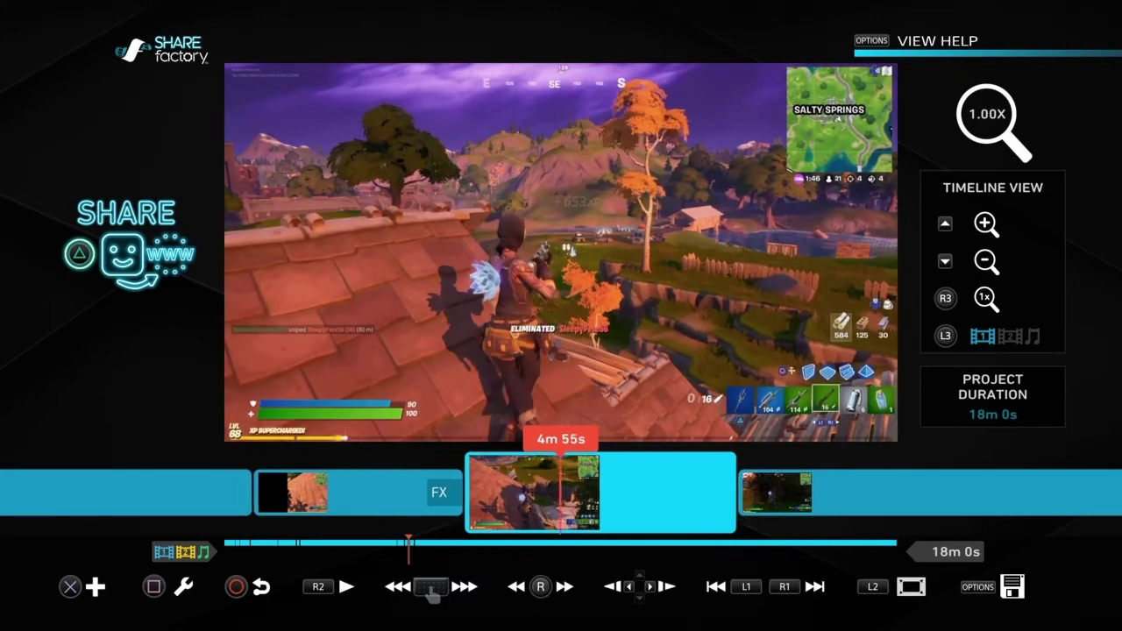
{"action": "key", "text": "Left"}
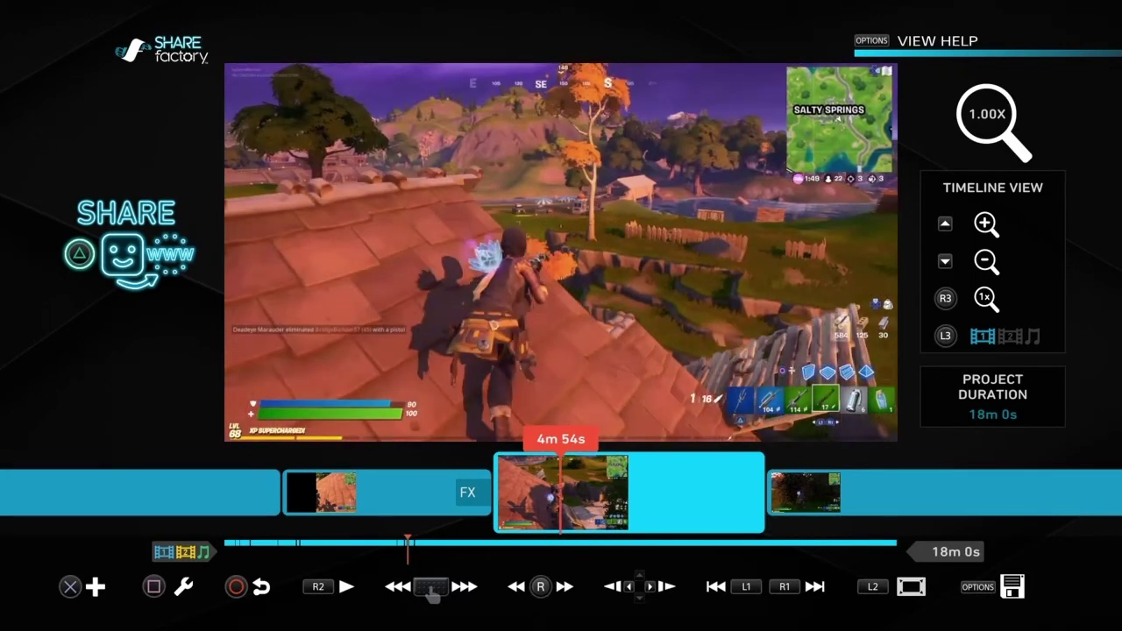
{"action": "key", "text": "Return"}
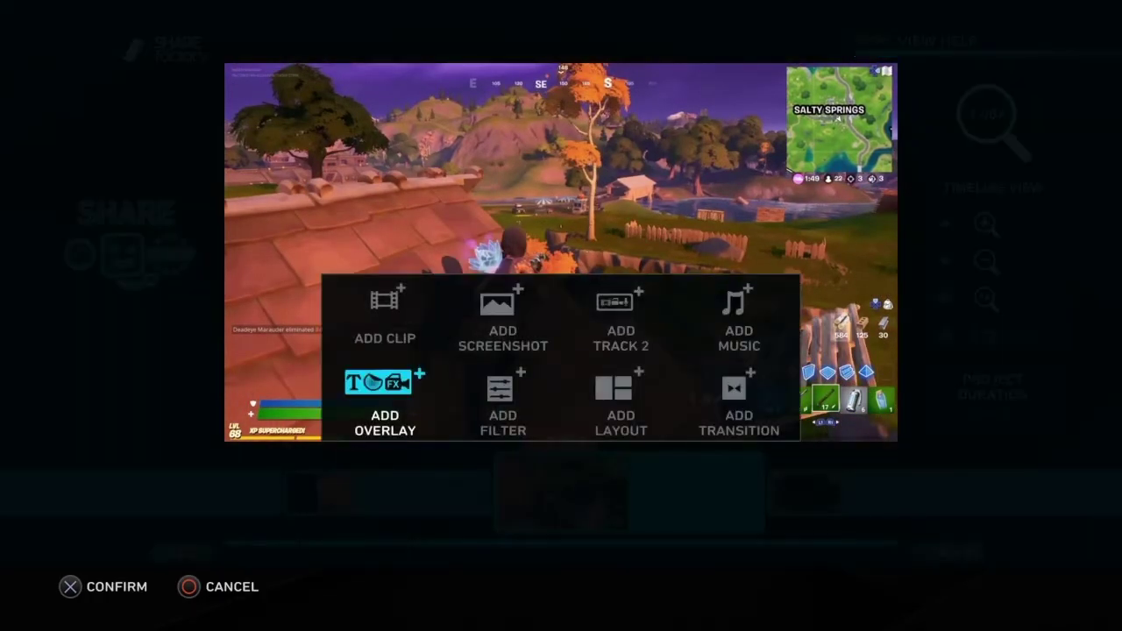
{"action": "key", "text": "Escape"}
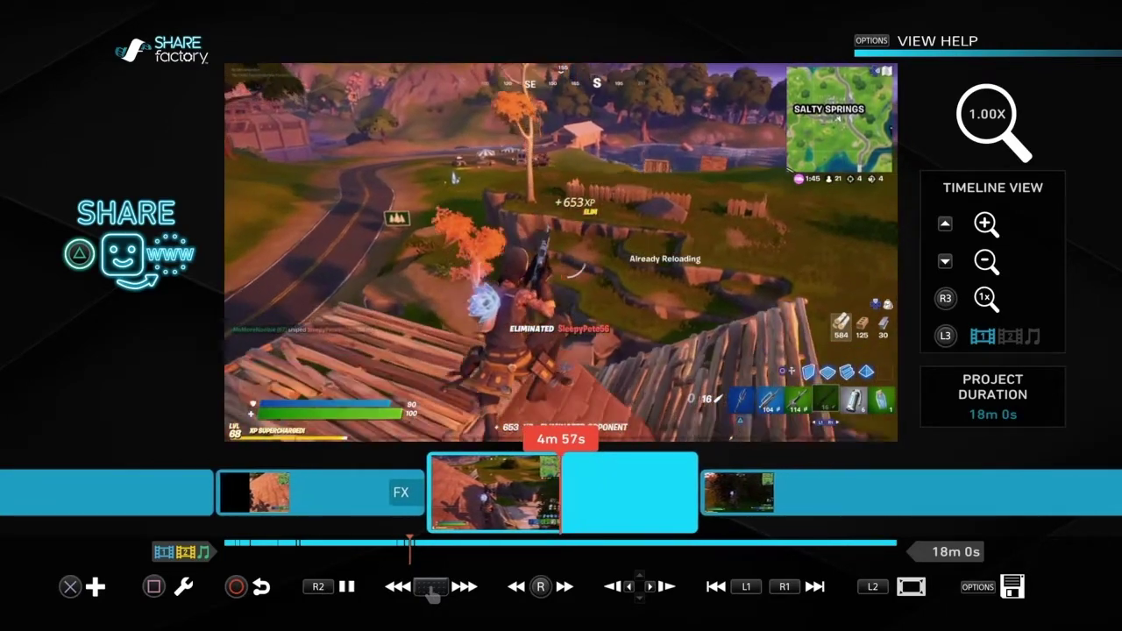
{"action": "key", "text": "space"}
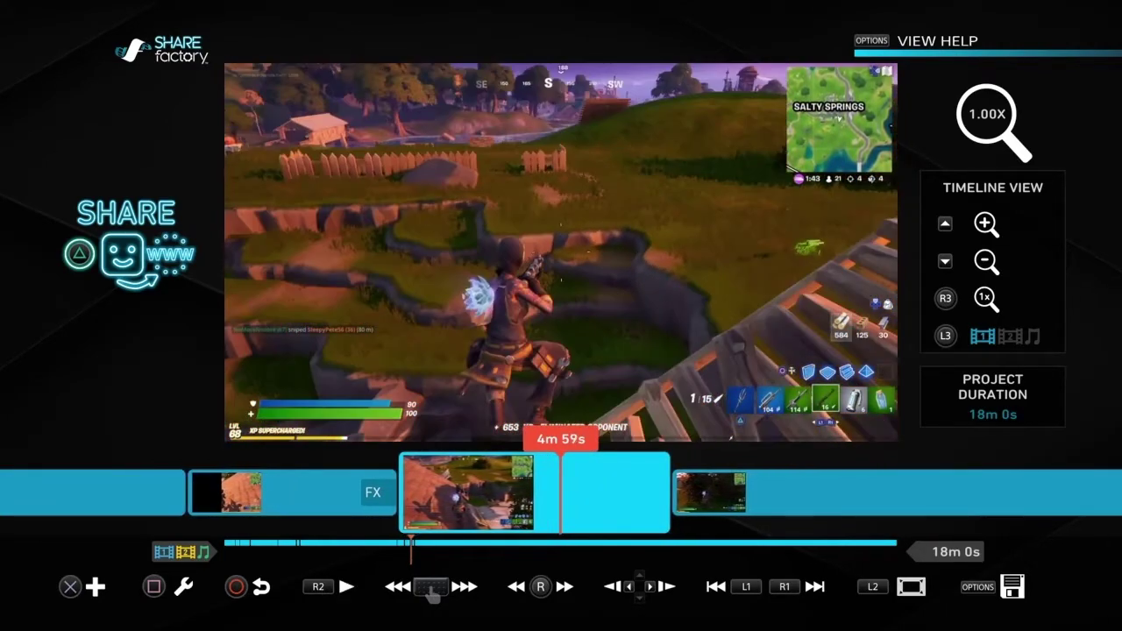
Add the Blur Vignette layout from the vignette layouts to the clip at 4m 59s and play the result
{"action": "key", "text": "Return"}
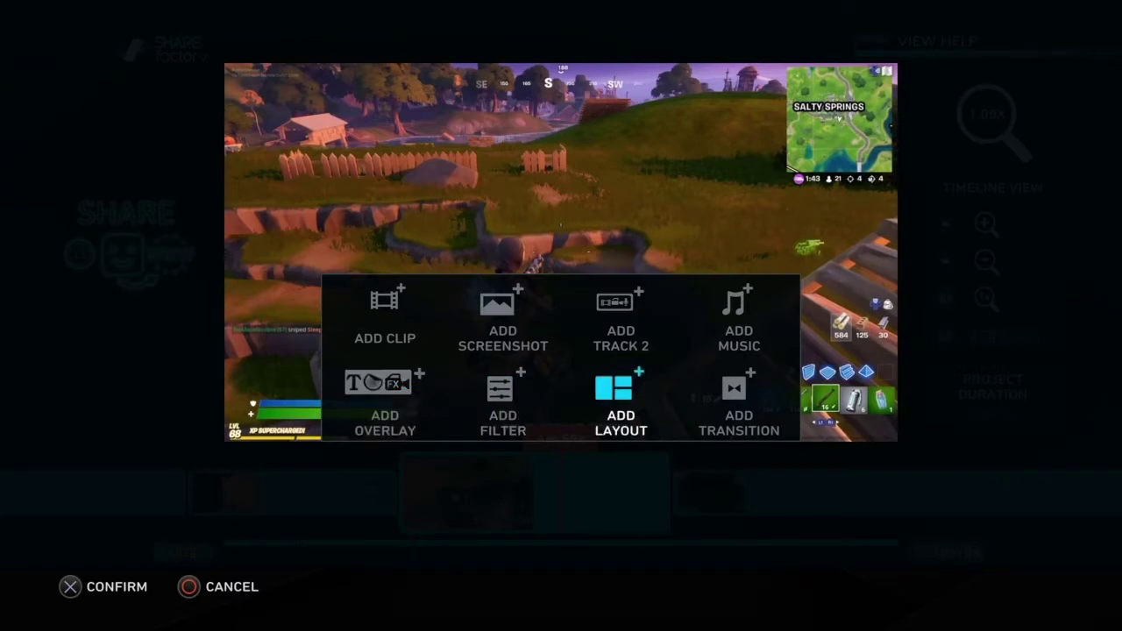
{"action": "key", "text": "Return"}
{"action": "key", "text": "Left"}
{"action": "key", "text": "Down"}
{"action": "key", "text": "Down"}
{"action": "key", "text": "Return"}
{"action": "key", "text": "Right"}
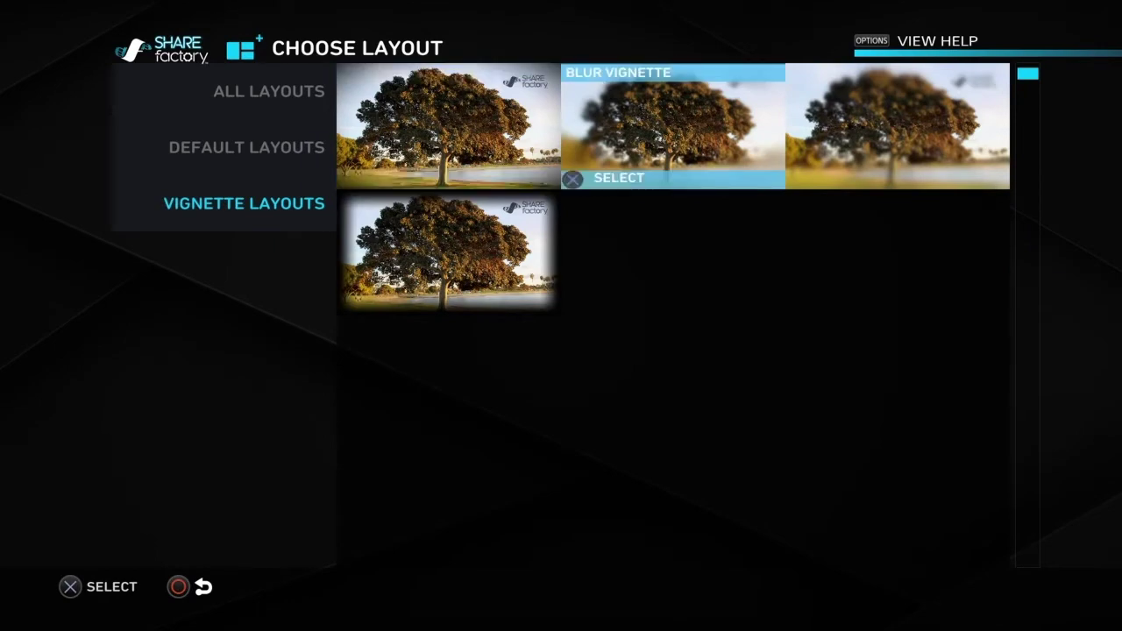
{"action": "key", "text": "Return"}
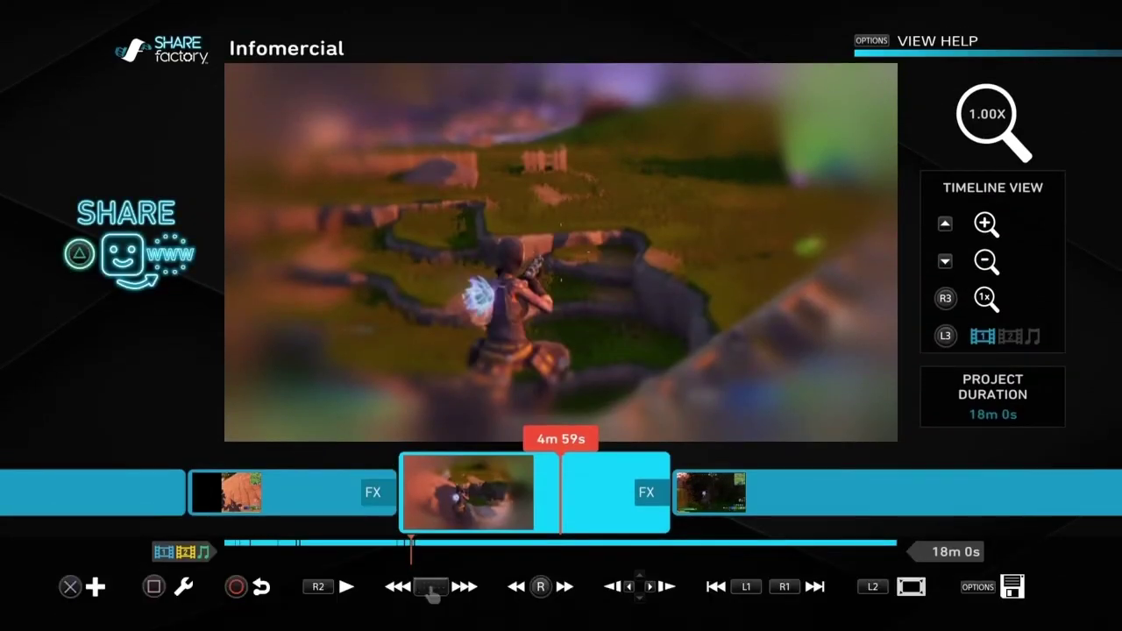
{"action": "key", "text": "space"}
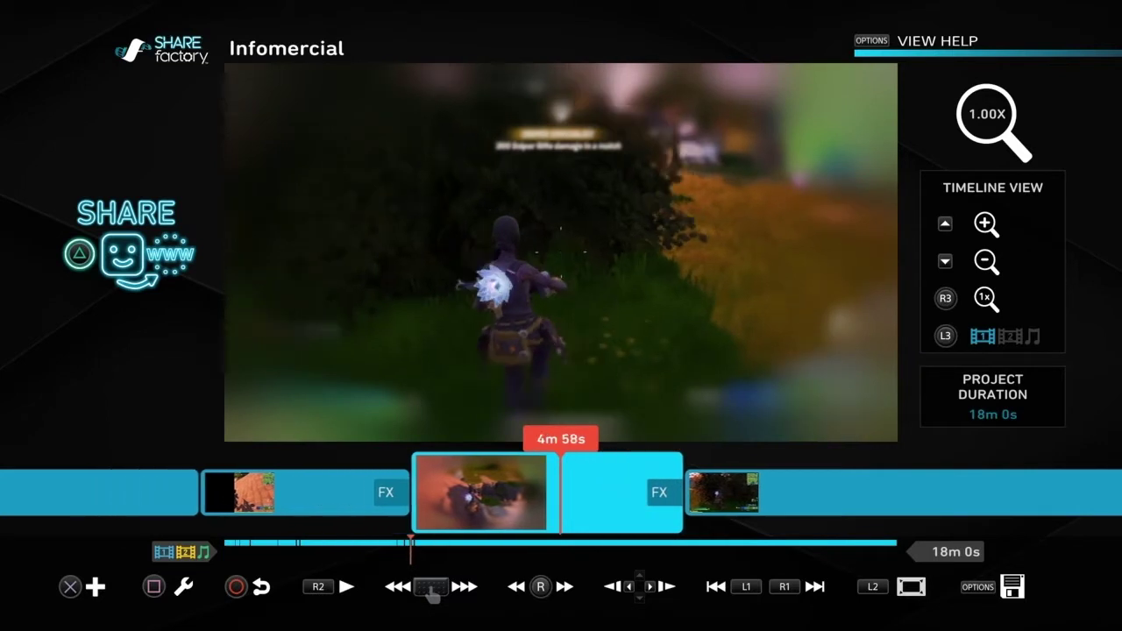
Set the blur vignette layout's intensity to 58% and play the clip through the "Sniper Specialist" notification, stopping at 5m 4s
{"action": "key", "text": "Return"}
{"action": "key", "text": "Right"}
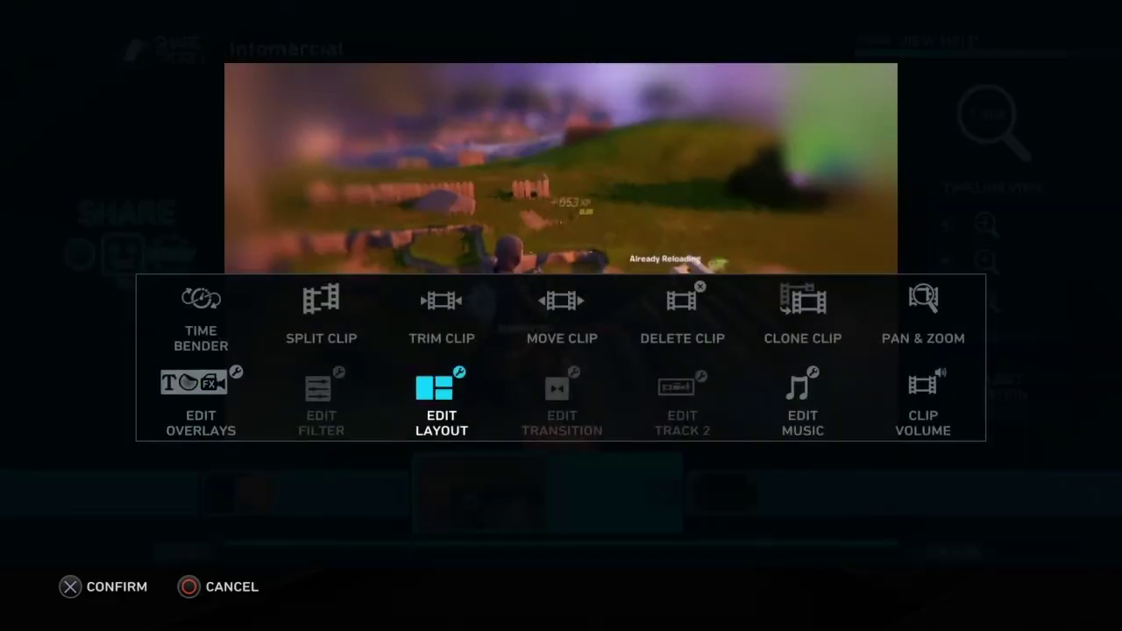
{"action": "key", "text": "Return"}
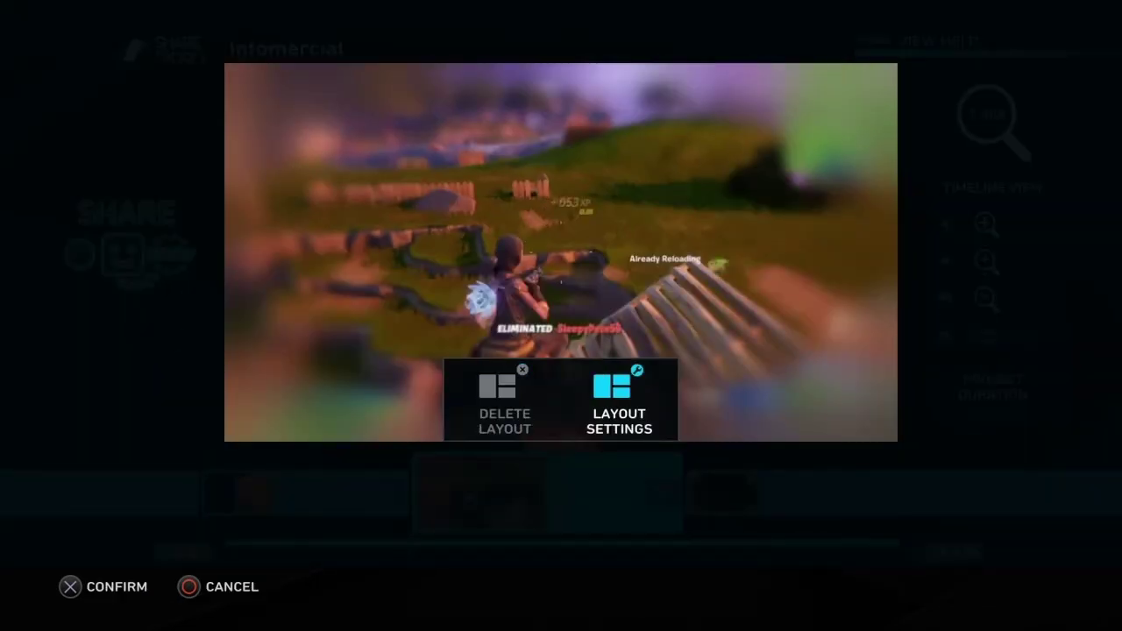
{"action": "key", "text": "Return"}
{"action": "key", "text": "Left"}
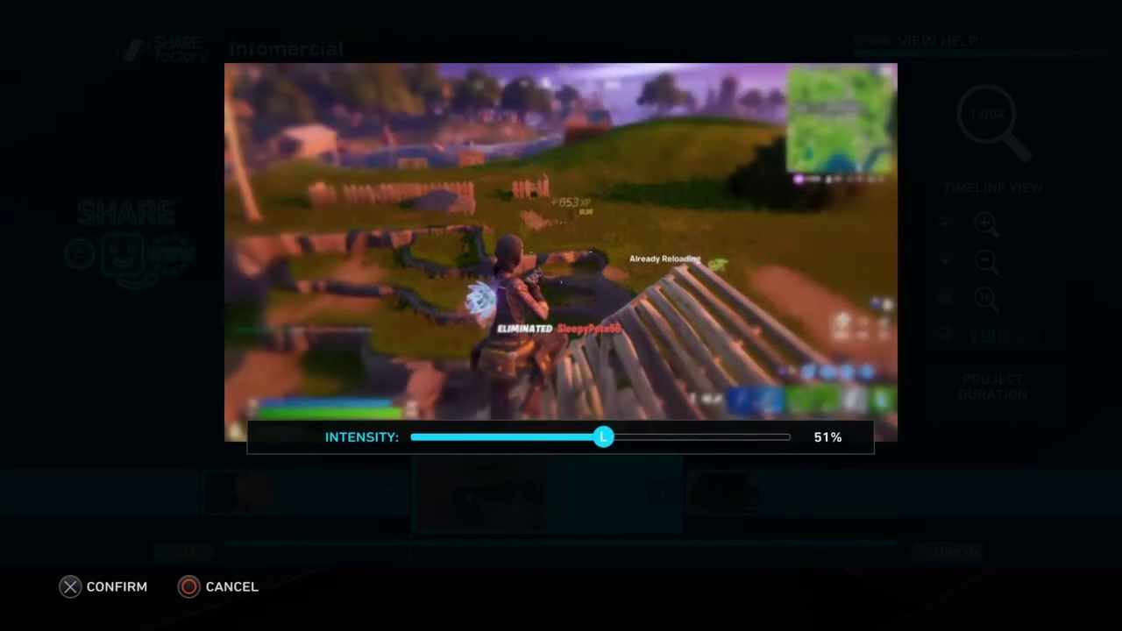
{"action": "key", "text": "Left"}
{"action": "key", "text": "Return"}
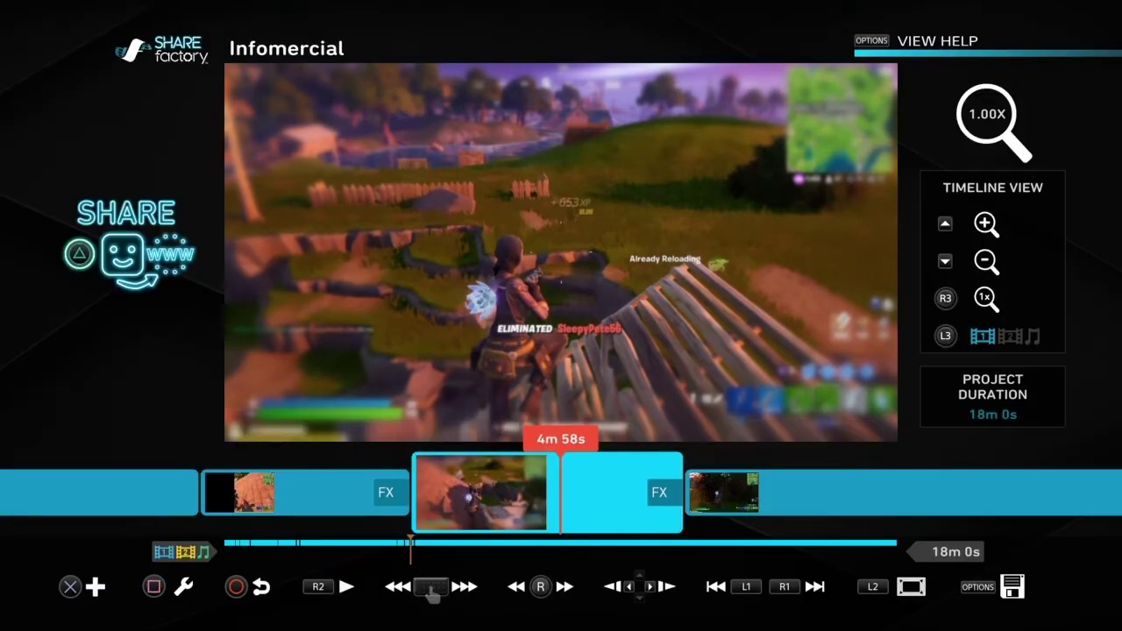
{"action": "key", "text": "space"}
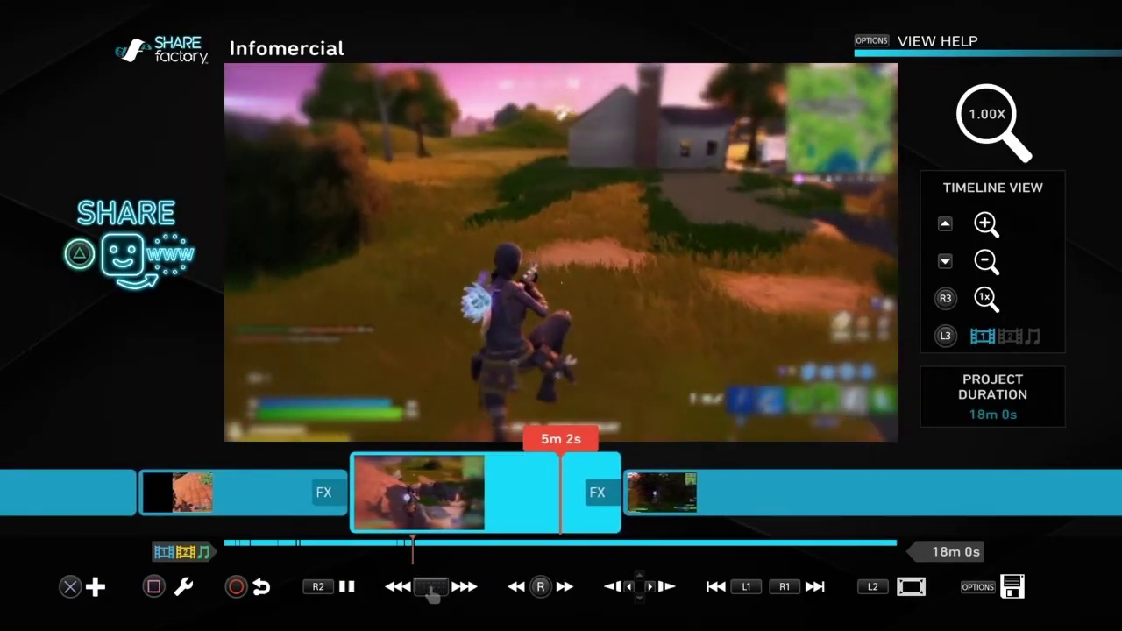
{"action": "key", "text": "space"}
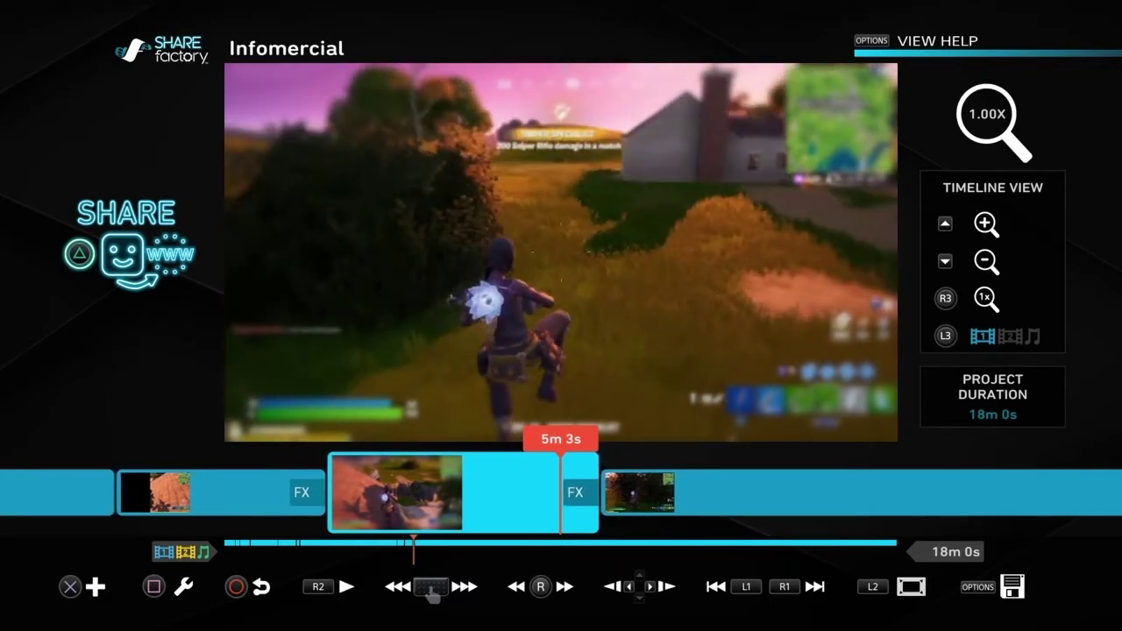
{"action": "key", "text": "space"}
{"action": "key", "text": "space"}
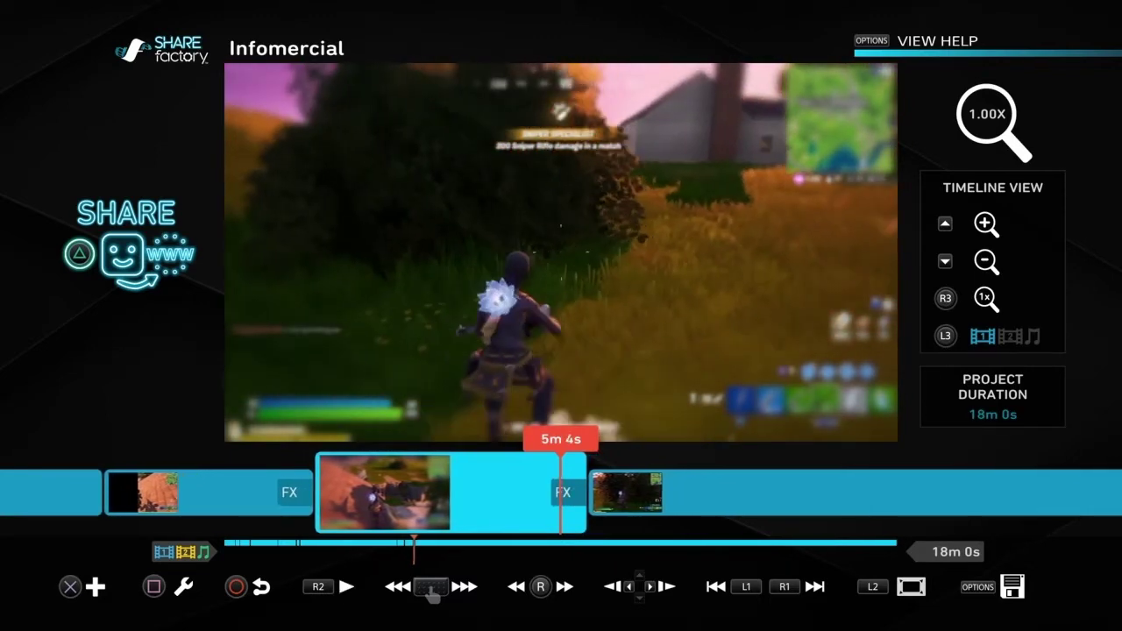
Set the blur vignette layout's intensity to 100% and play the clip until the notification banner at 5m 3s
{"action": "key", "text": "Return"}
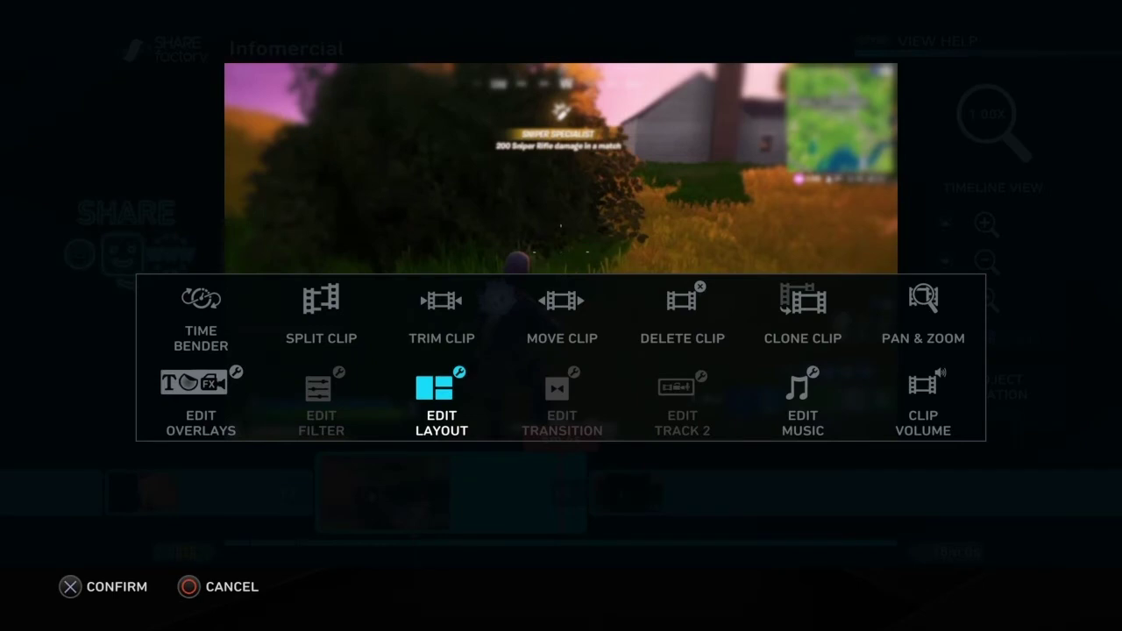
{"action": "key", "text": "Return"}
{"action": "key", "text": "Return"}
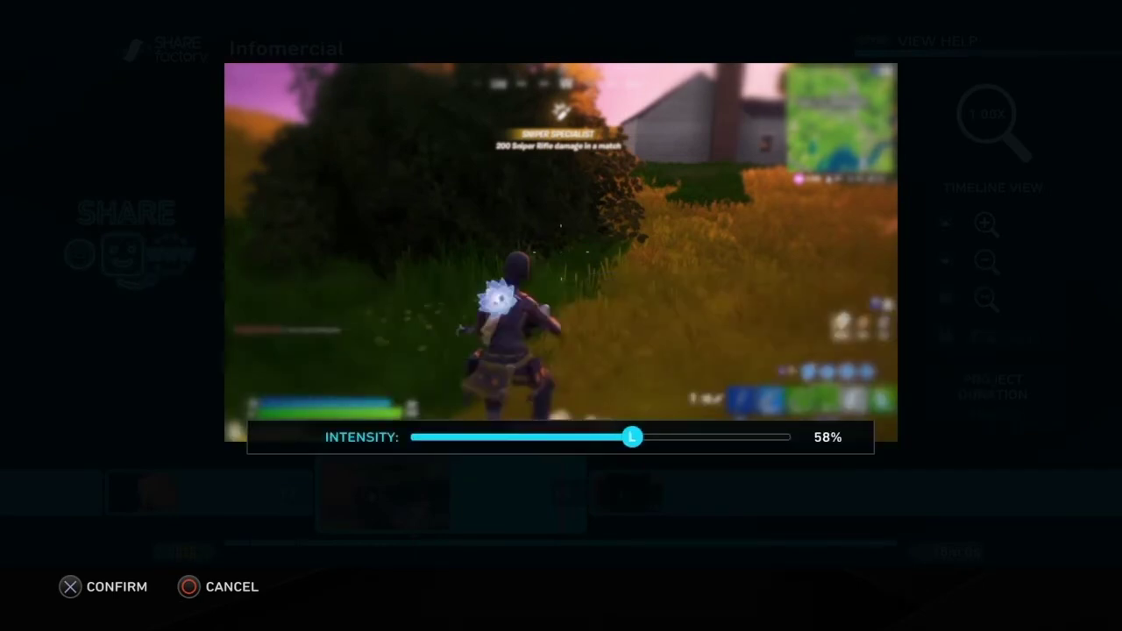
{"action": "key", "text": "Right"}
{"action": "key", "text": "Right"}
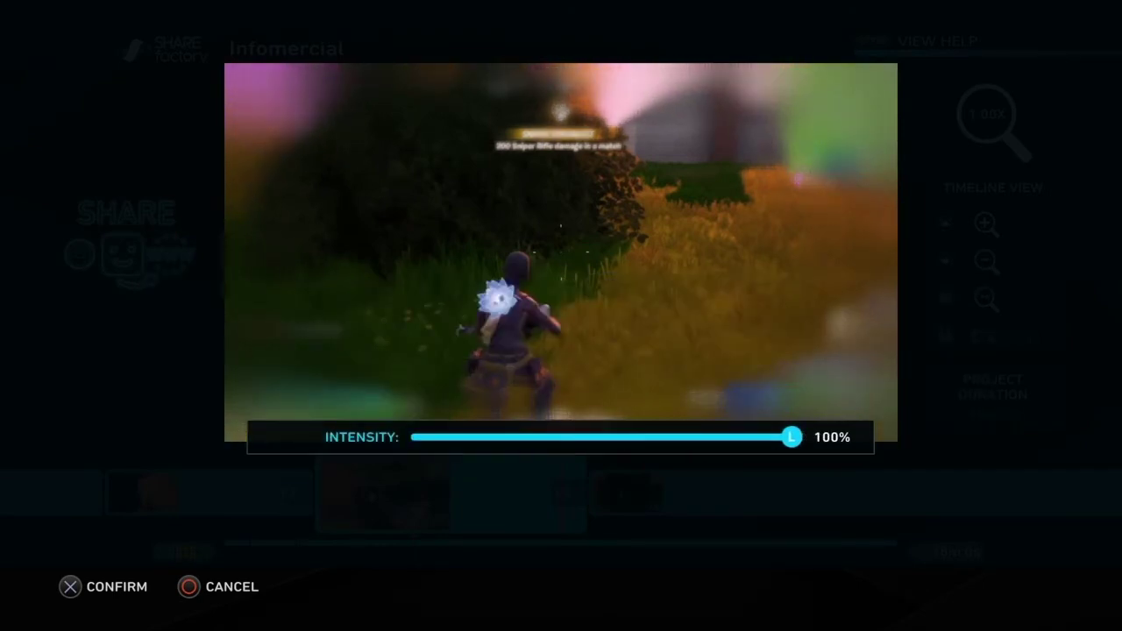
{"action": "key", "text": "Return"}
{"action": "key", "text": "space"}
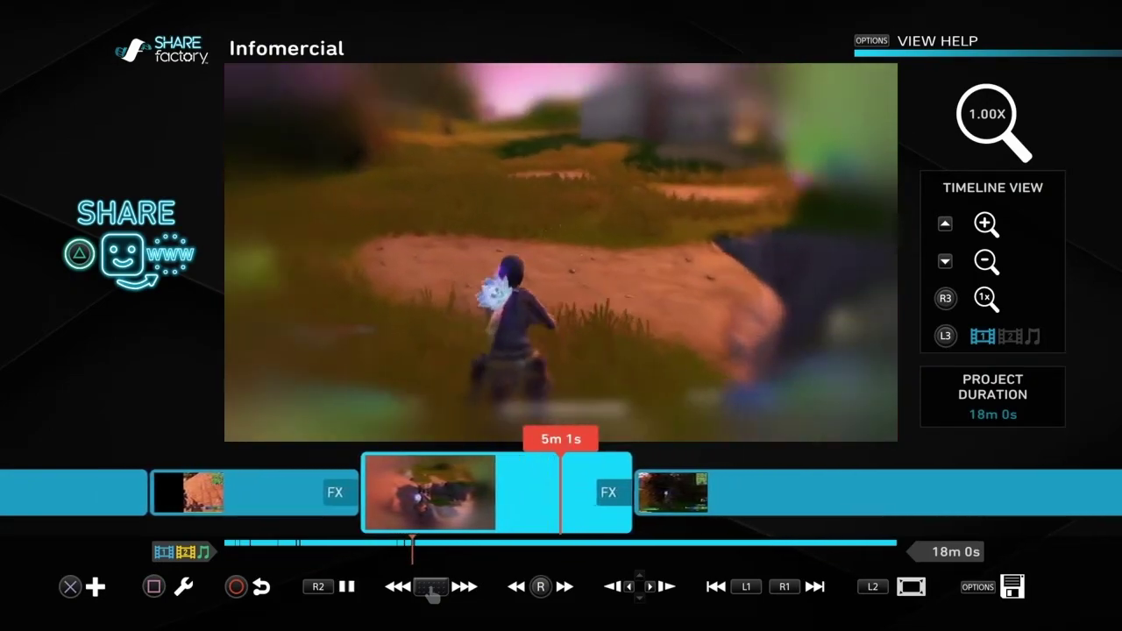
{"action": "key", "text": "space"}
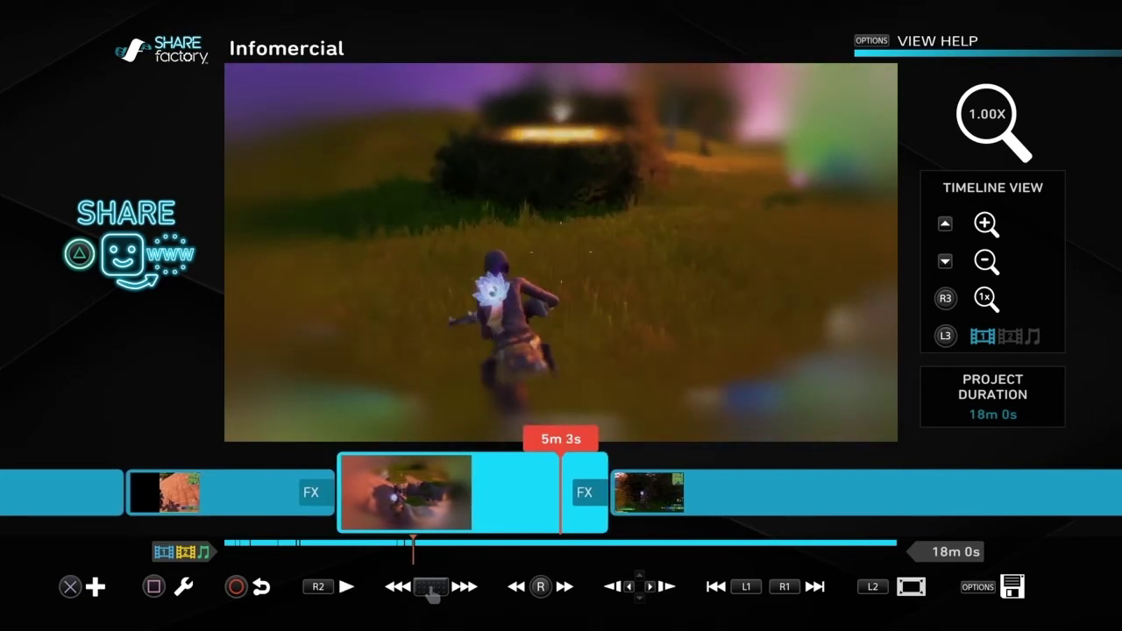